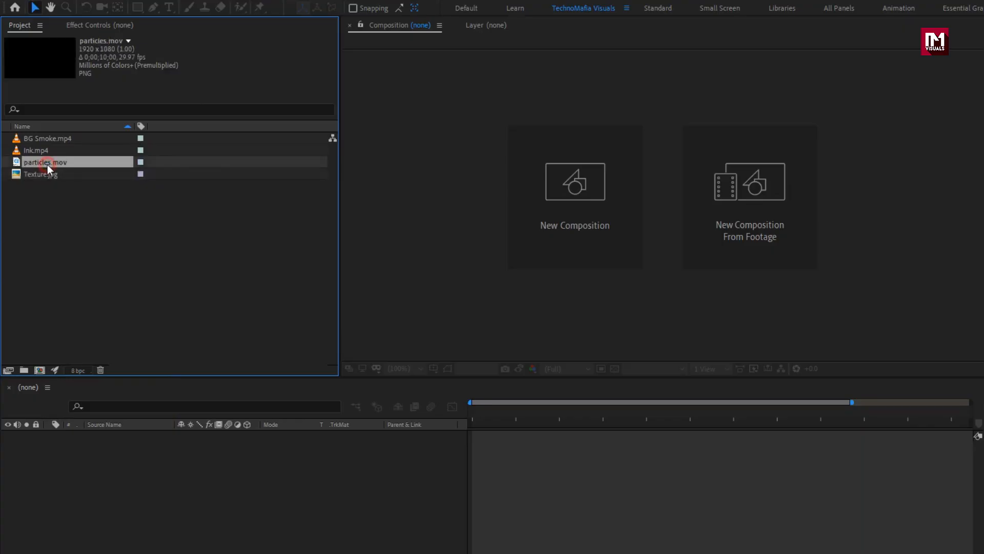
Step: Create a new 1920 x 1080, 30 fps composition named Trailer_Title with a duration of 0:00:05:00
left_click(42, 152)
left_click(41, 137)
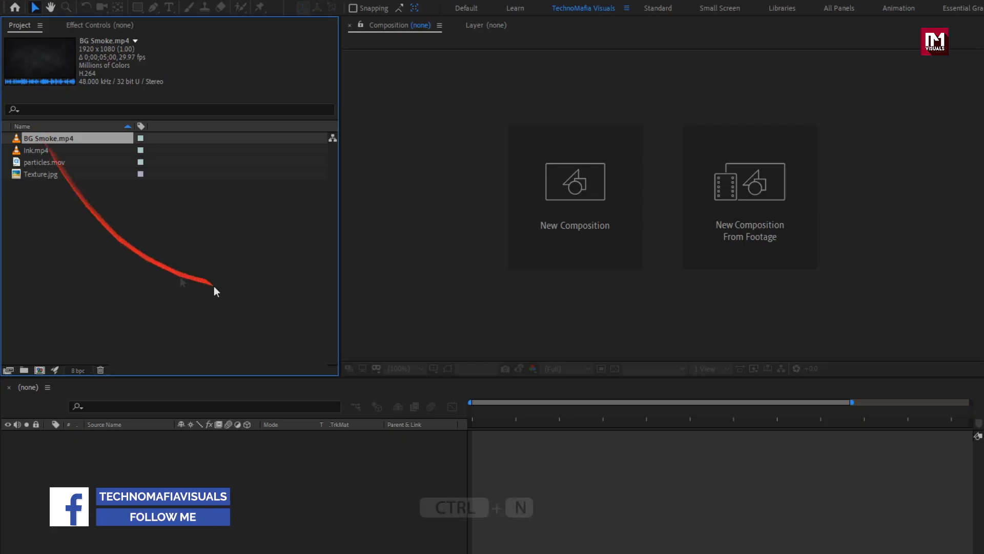
key("ctrl+n")
type("Trailer_")
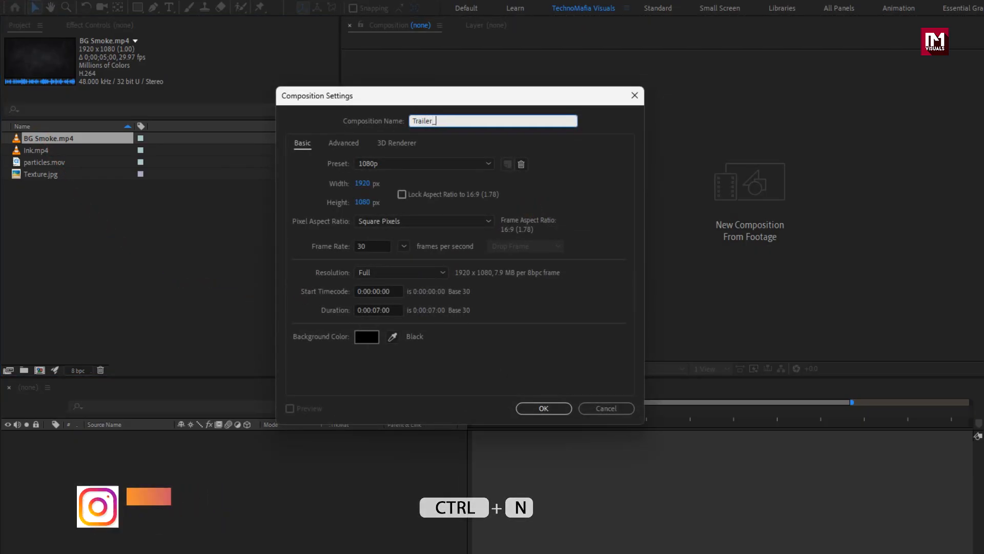
type("Title")
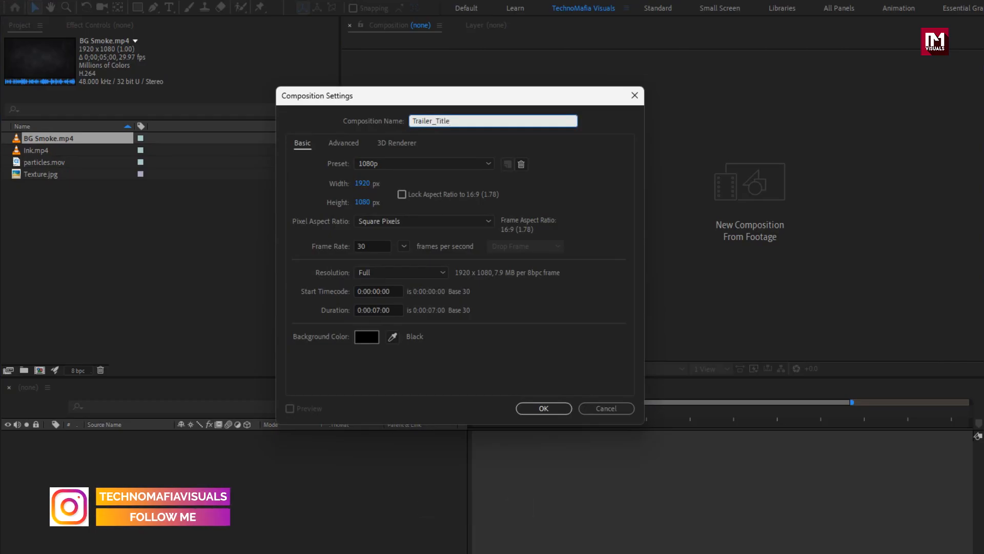
left_click(377, 310)
key("BackSpace")
type("5")
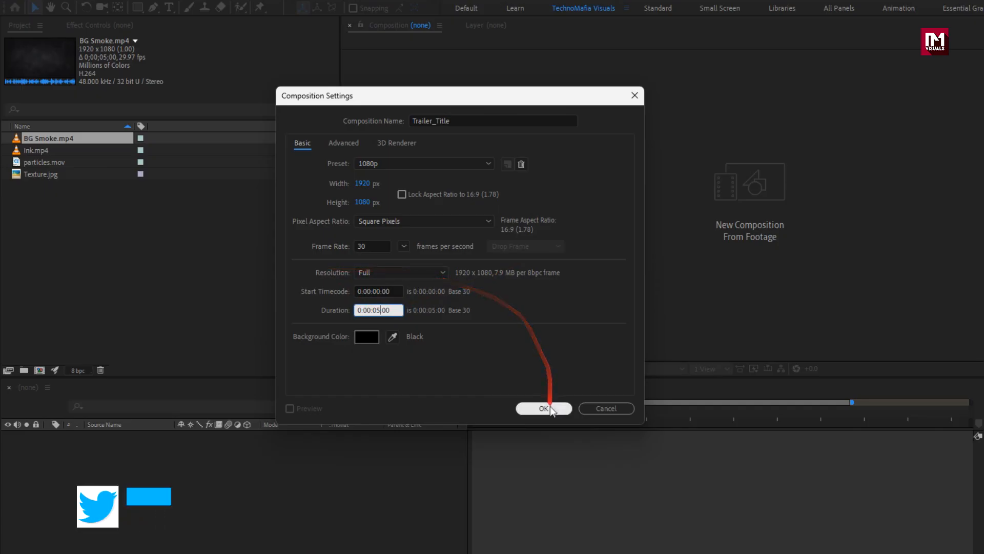
left_click(543, 408)
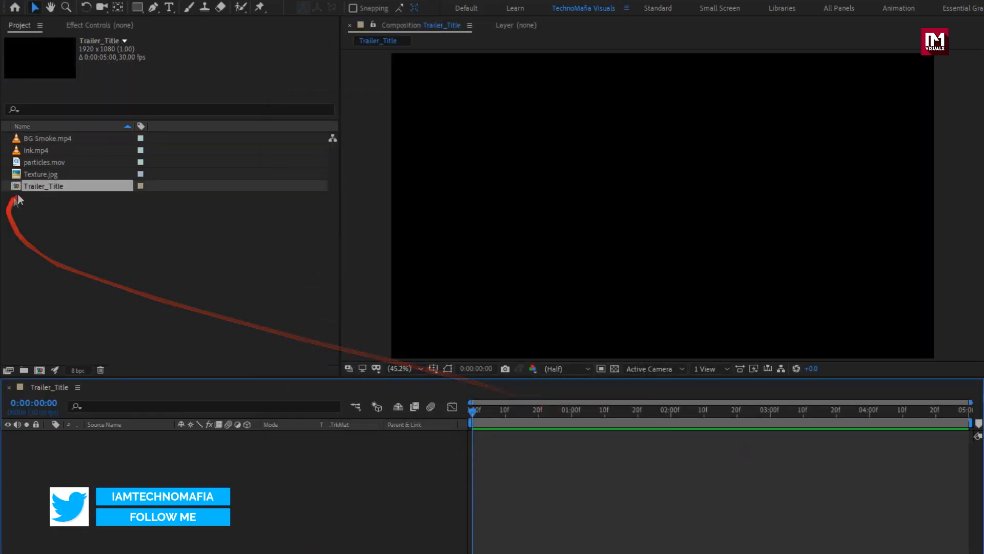
Step: Add Texture.jpg to the Trailer_Title composition and scale the layer to 31%
left_click(43, 174)
left_click_drag(43, 174, 130, 457)
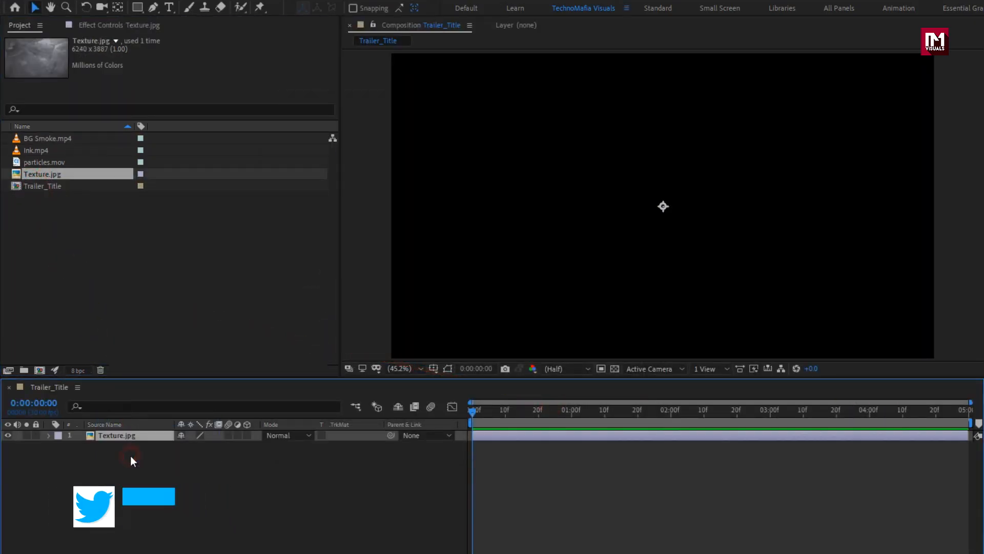
key("s")
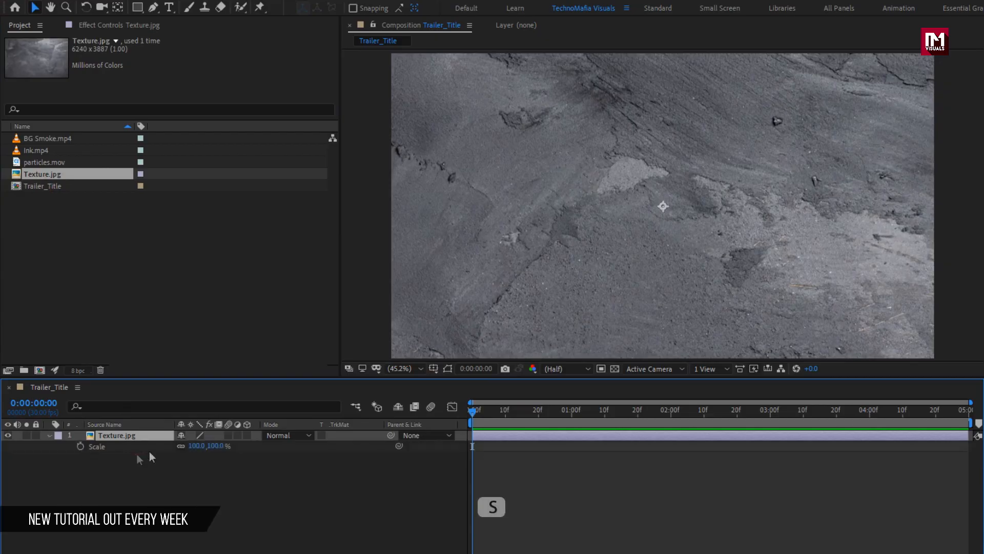
left_click_drag(208, 446, 176, 447)
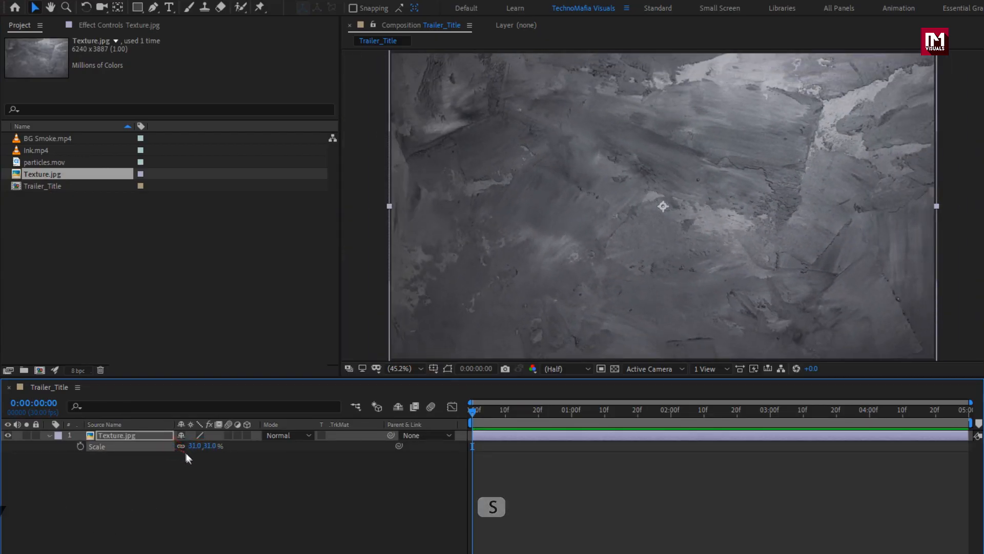
left_click(49, 435)
Step: Apply the Tritone effect to the Texture.jpg layer and set its midtones to a saturated red, about D6051E
left_click(109, 438)
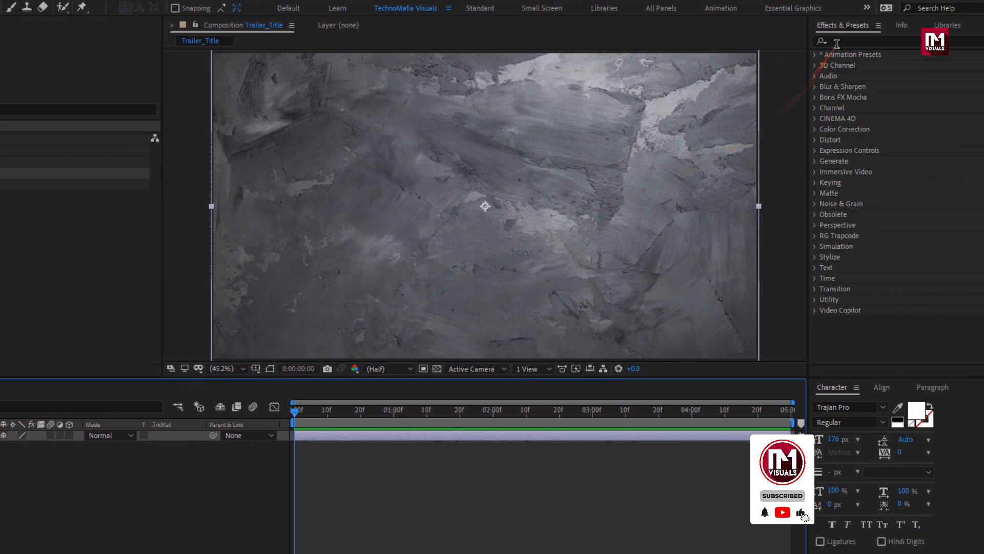
left_click(838, 40)
type("trit")
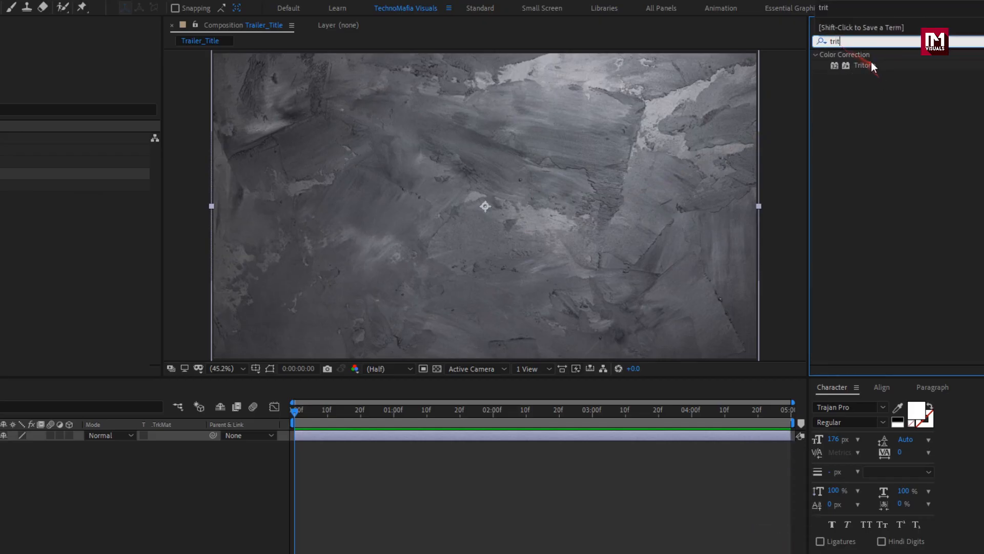
double_click(867, 65)
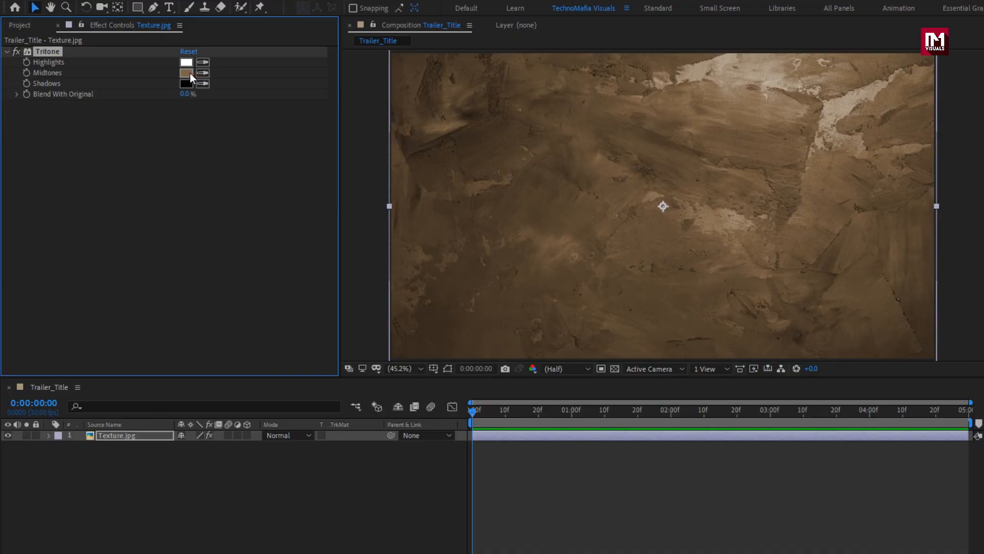
left_click(188, 73)
mouse_move(297, 280)
left_mouse_down()
mouse_move(300, 259)
mouse_move(272, 252)
left_mouse_up()
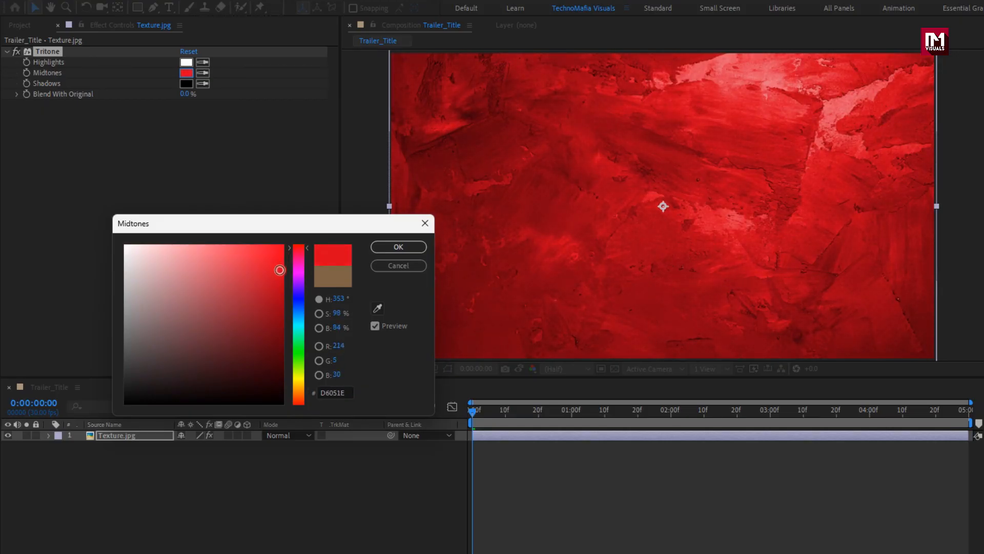
left_click(385, 246)
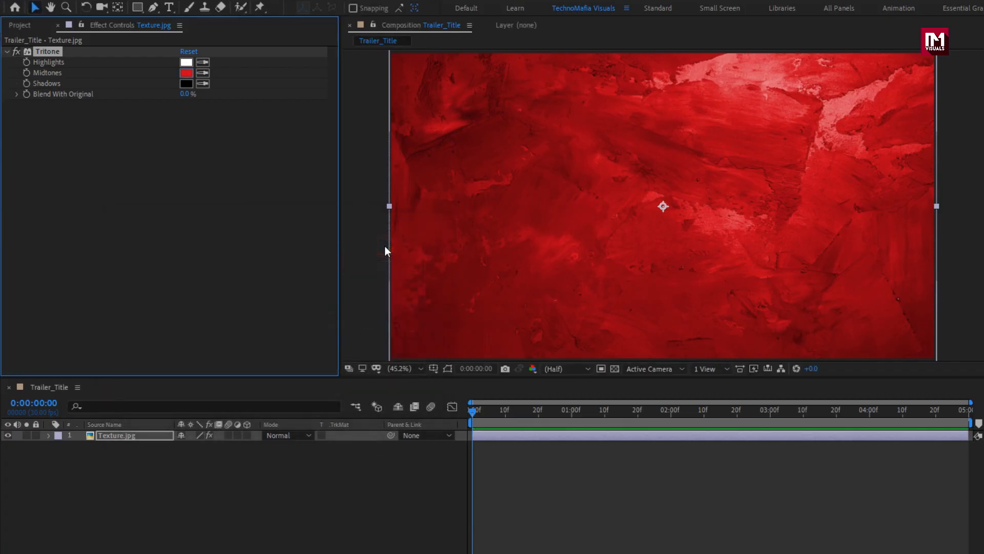
left_click(6, 51)
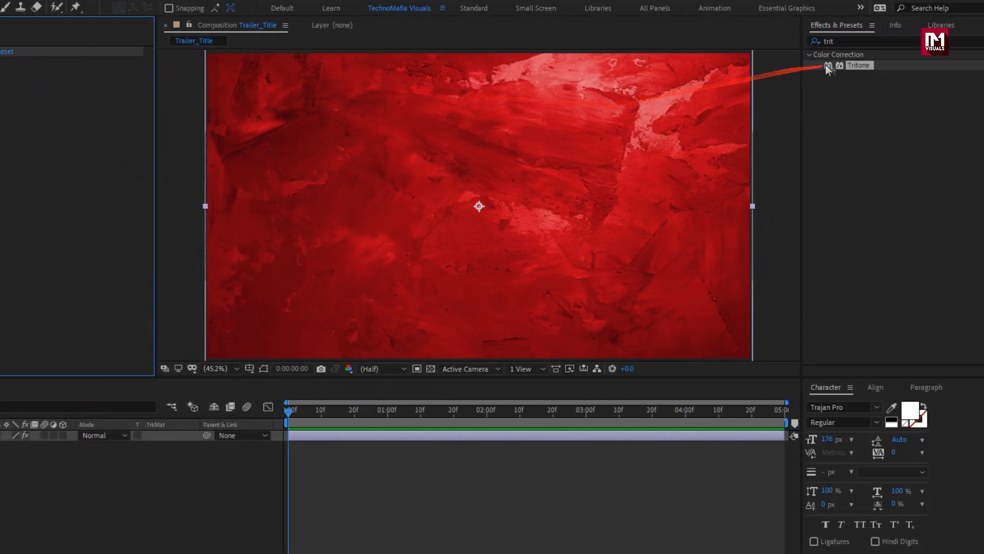
Step: Add the Curves effect to the texture layer and shape the RGB curve into a steep S for strong contrast
left_click(812, 41)
type("c")
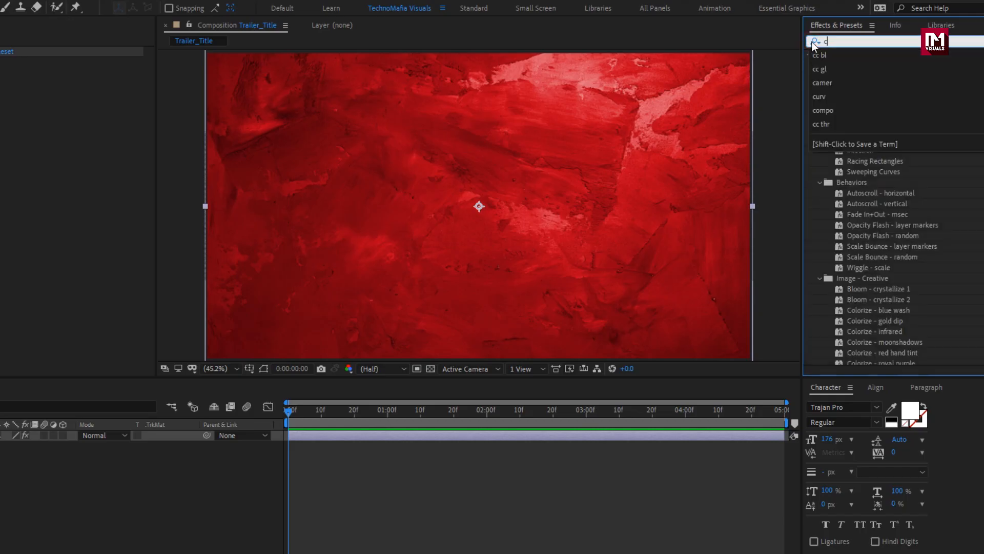
type("urv")
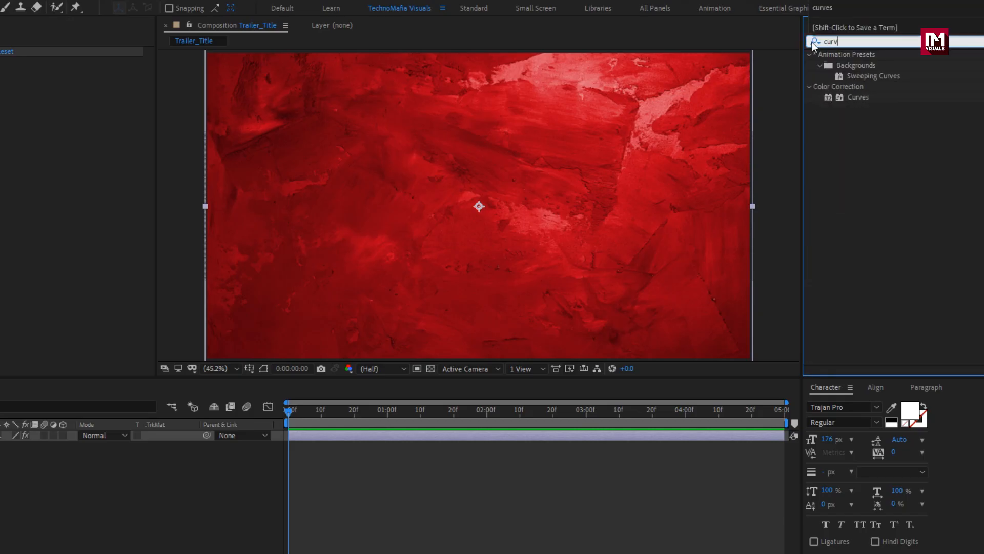
left_click_drag(860, 99, 506, 164)
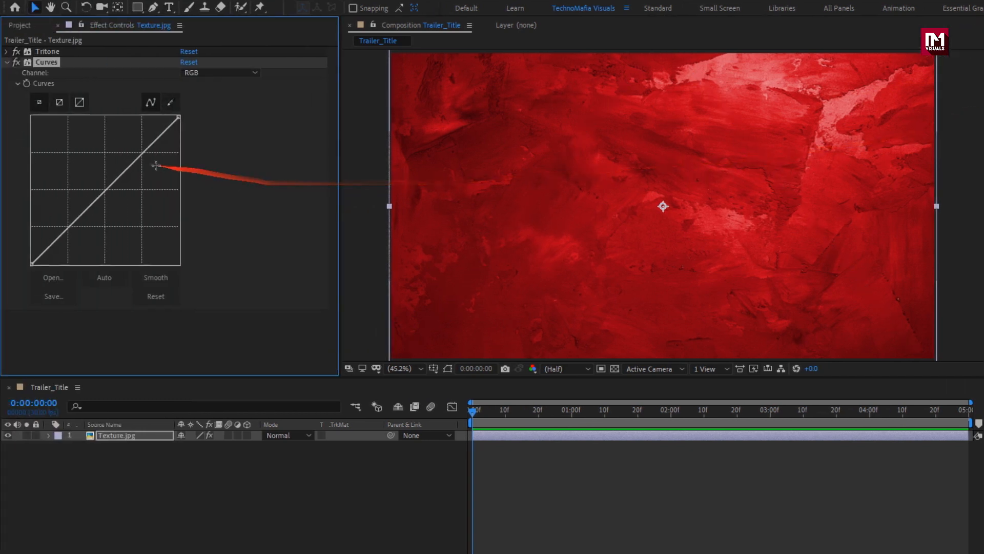
left_click_drag(137, 151, 115, 121)
left_click_drag(75, 184, 76, 248)
left_click_drag(117, 123, 123, 121)
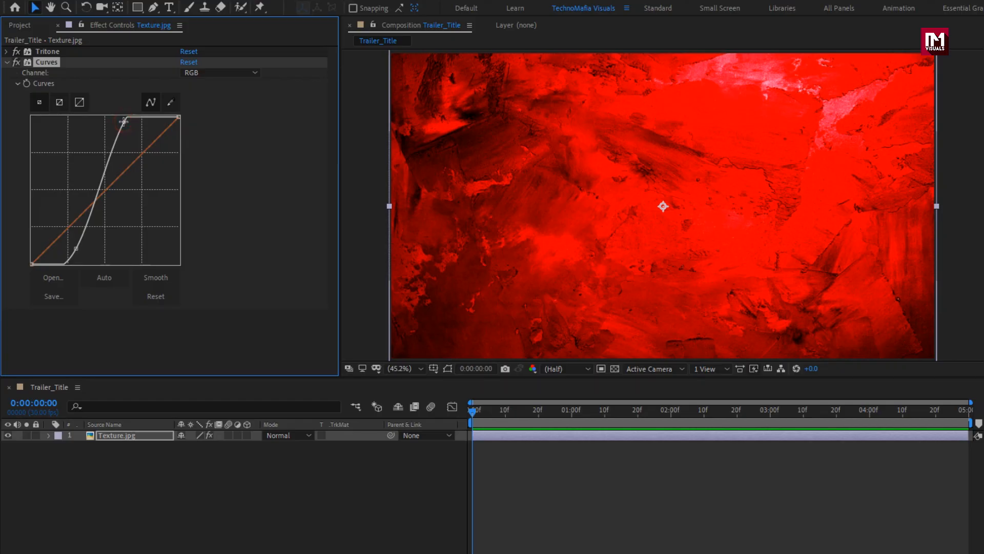
left_click(7, 62)
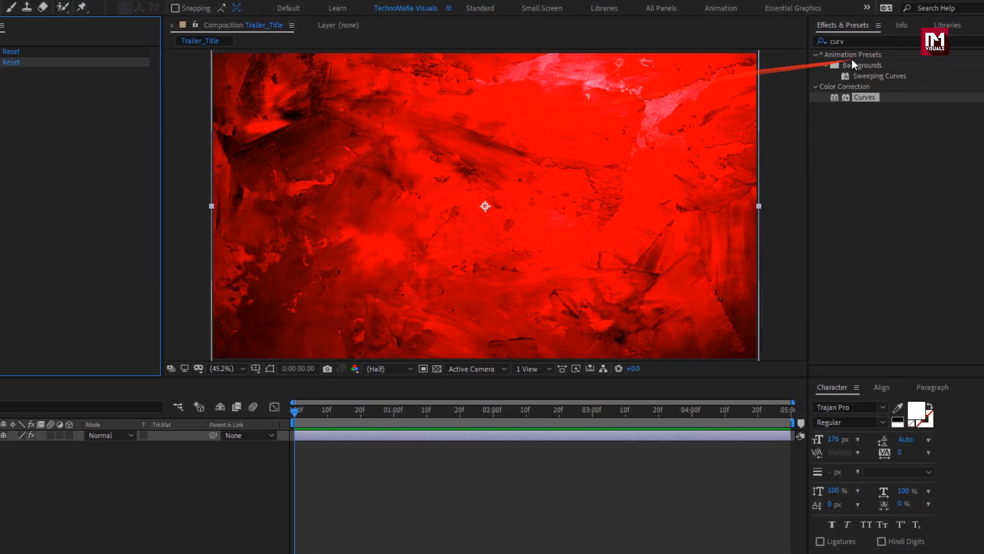
Step: Find the Motion Tile effect and apply it to the texture layer
left_click(833, 42)
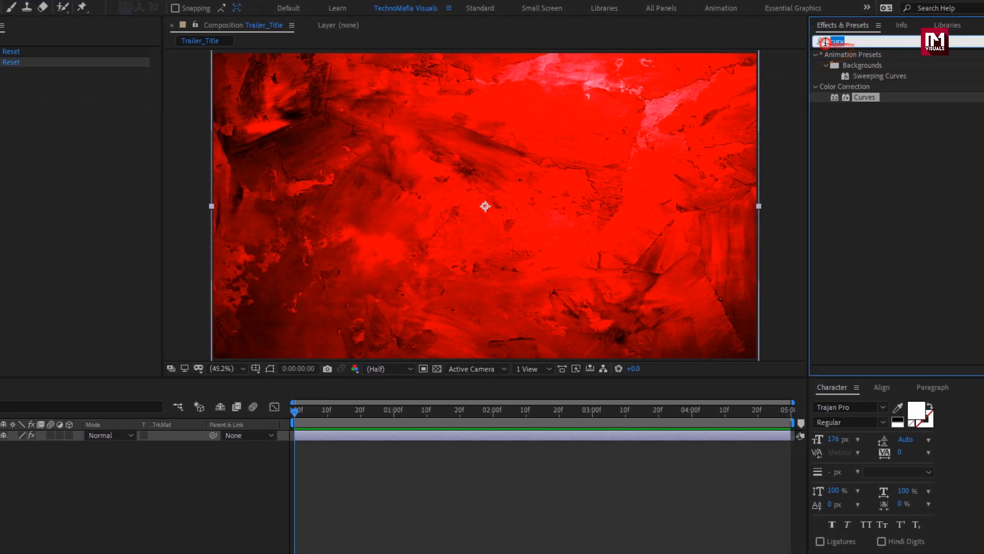
type("moti")
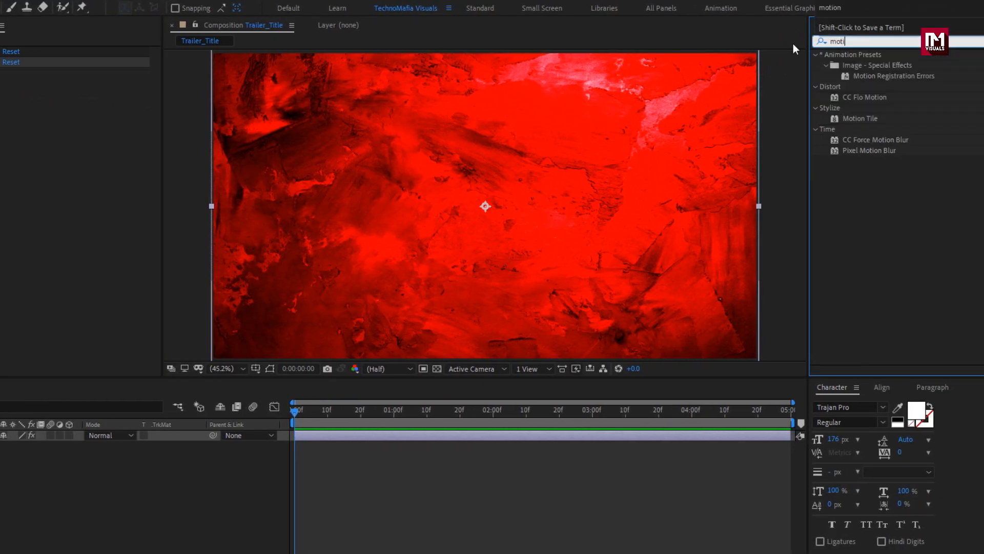
left_click_drag(856, 119, 524, 159)
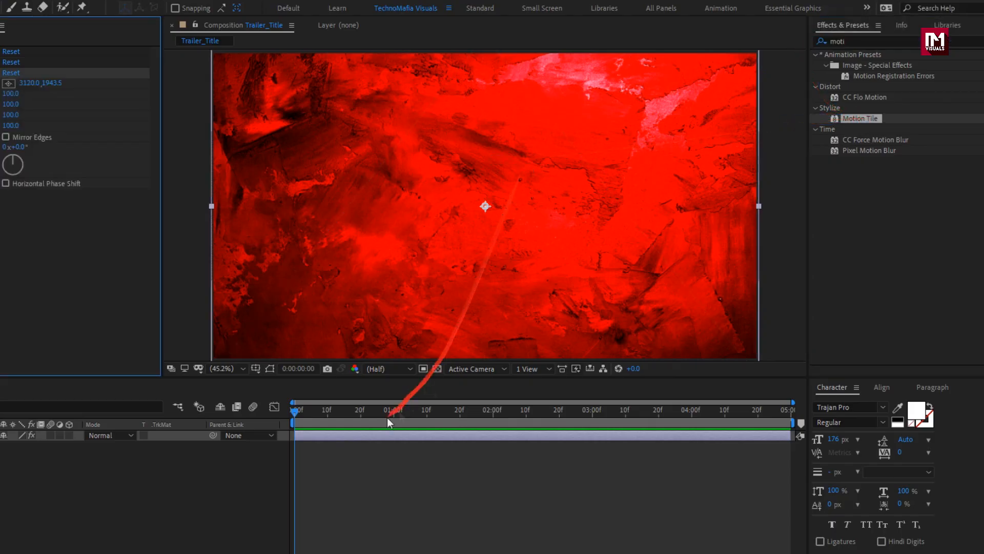
Step: Animate Motion Tile's Tile Center with keyframes at 0:00:00:00 and 0:00:04:29, raising the end keyframe's Y value to about 2205
left_click(295, 410)
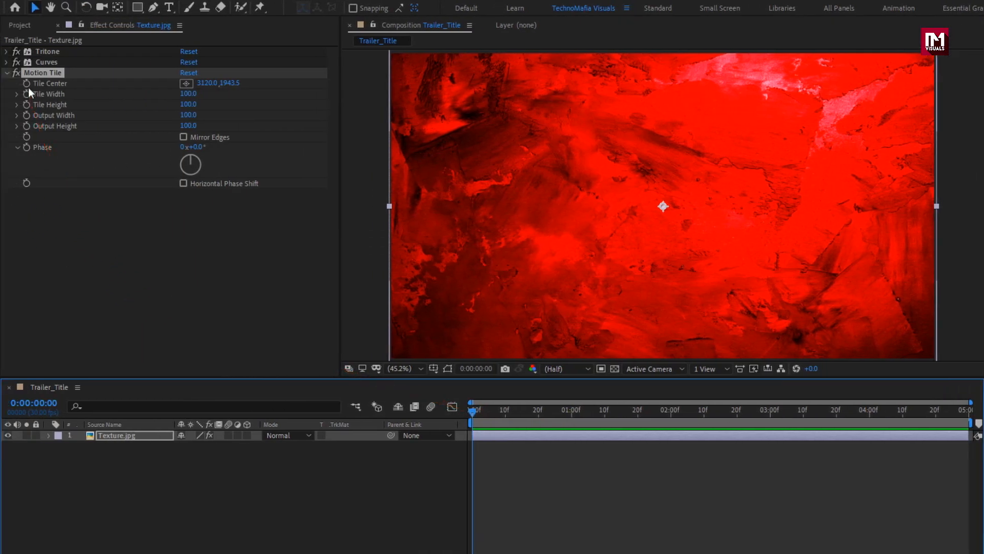
left_click(27, 84)
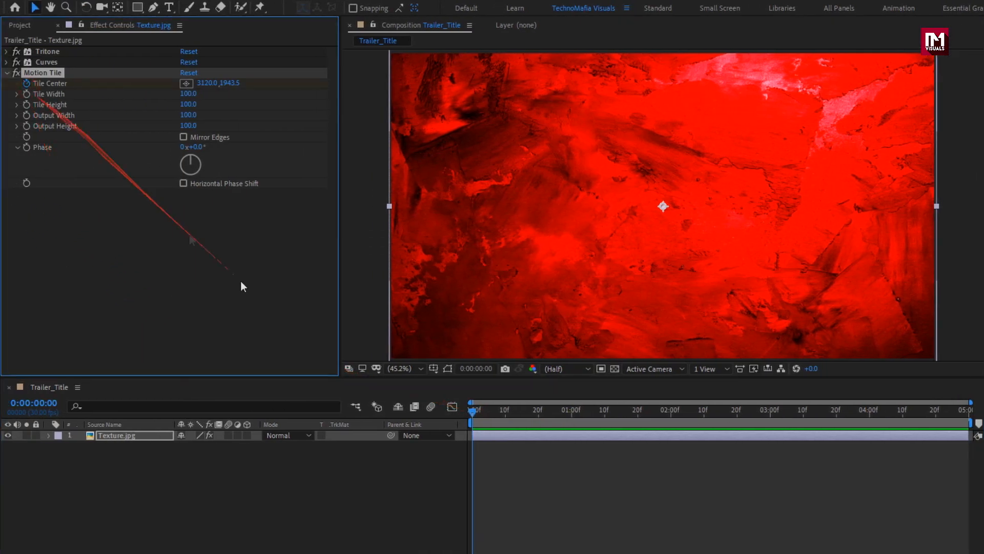
left_click_drag(472, 410, 938, 433)
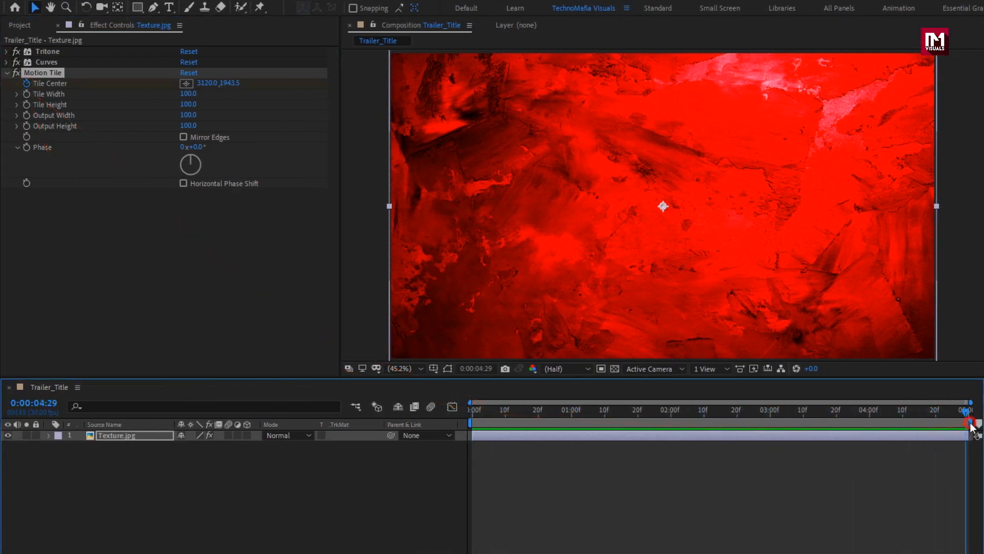
left_click(232, 83)
left_click_drag(240, 83, 387, 85)
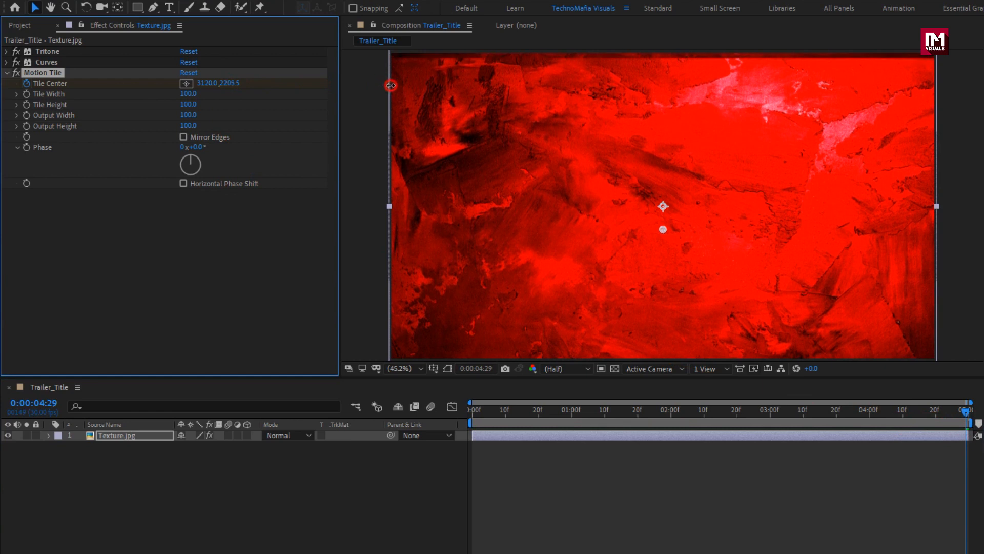
Step: Enable Mirror Edges in Motion Tile and scrub through the timeline to check the texture's motion
left_click(184, 137)
left_click(473, 414)
left_click_drag(481, 419, 896, 410)
Step: Create a text layer reading TRAILER and place it near the middle of the frame
left_click(107, 462)
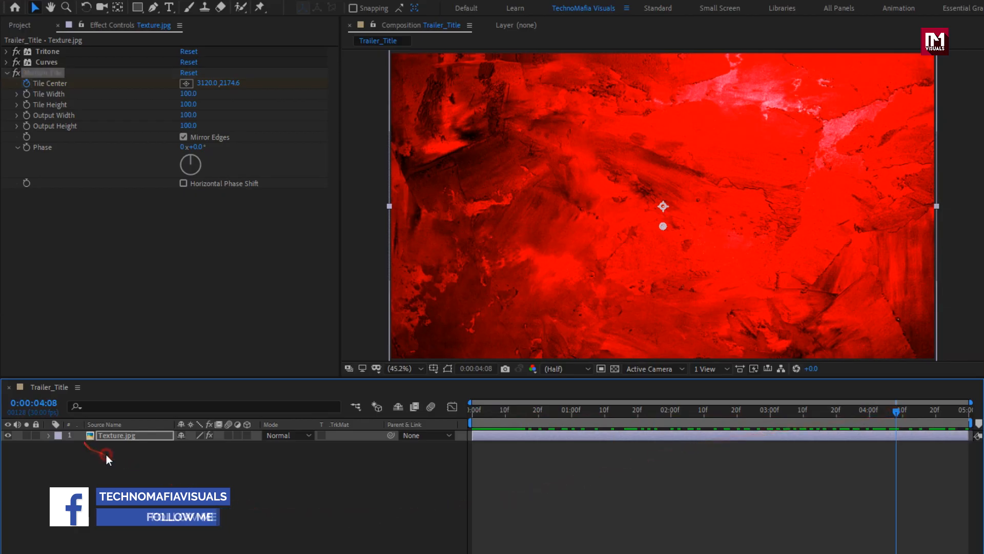
left_click(171, 7)
left_click(612, 205)
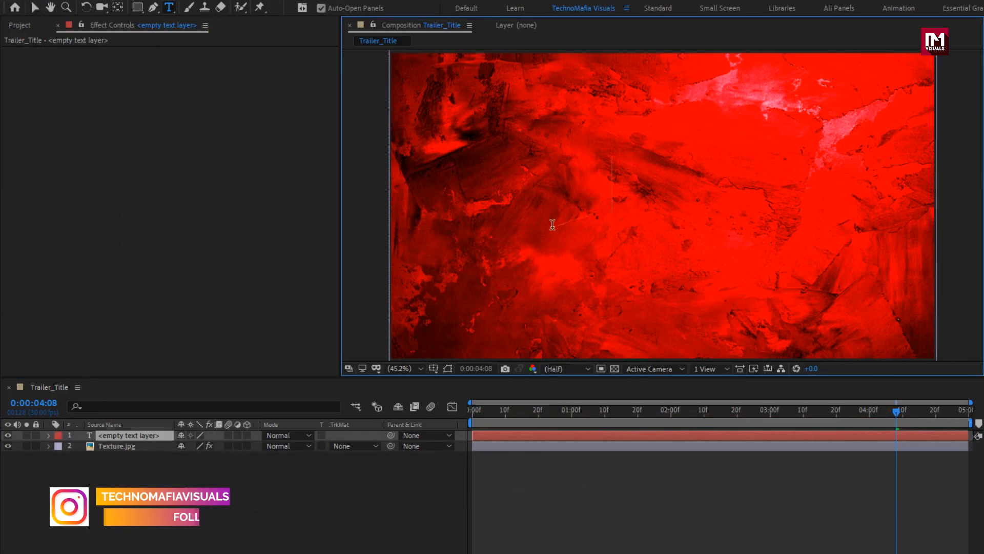
type("TRAILER")
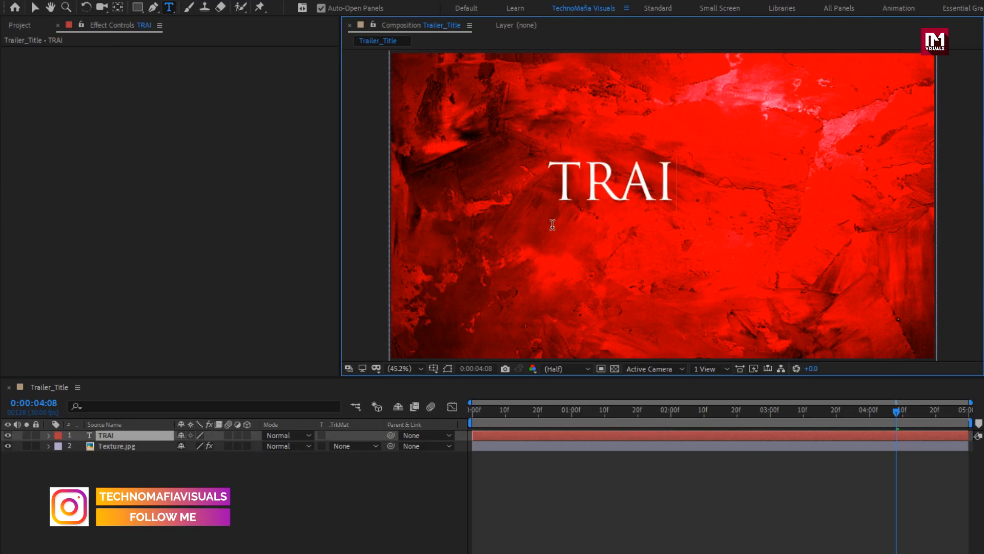
type("v")
left_click_drag(585, 200, 632, 217)
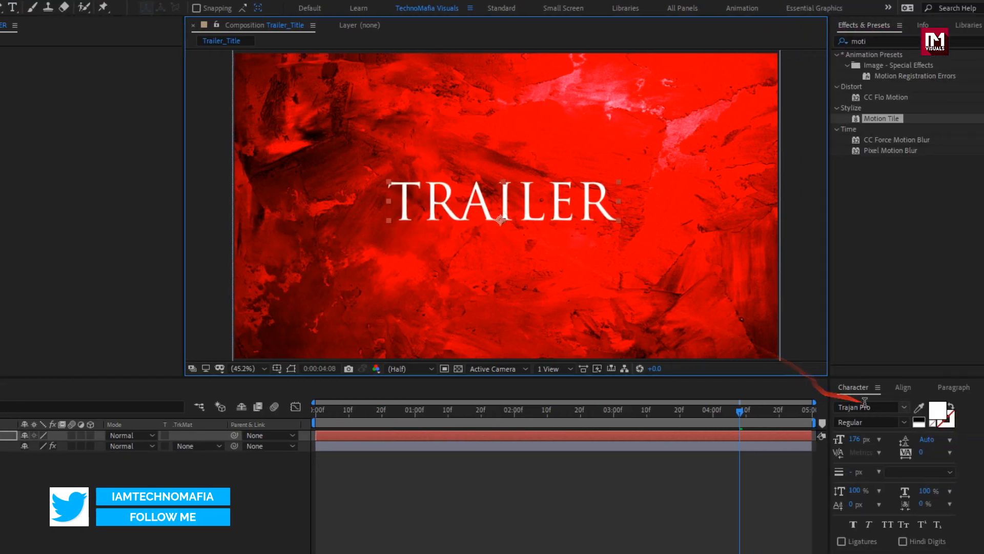
Step: Change the TRAILER text's font to Gobold Regular and enlarge it to about 40 percent of the frame width
left_click(844, 407)
type("gob")
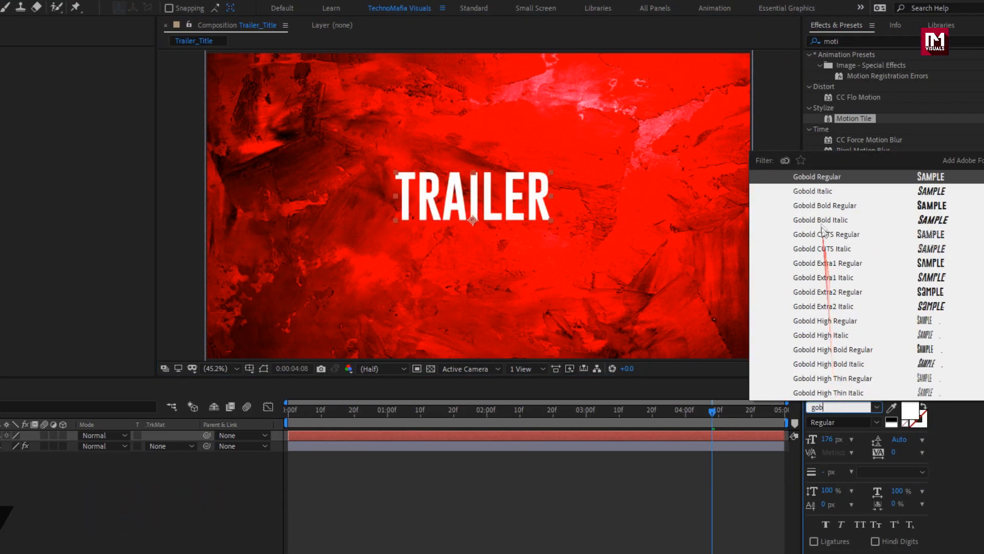
left_click(815, 180)
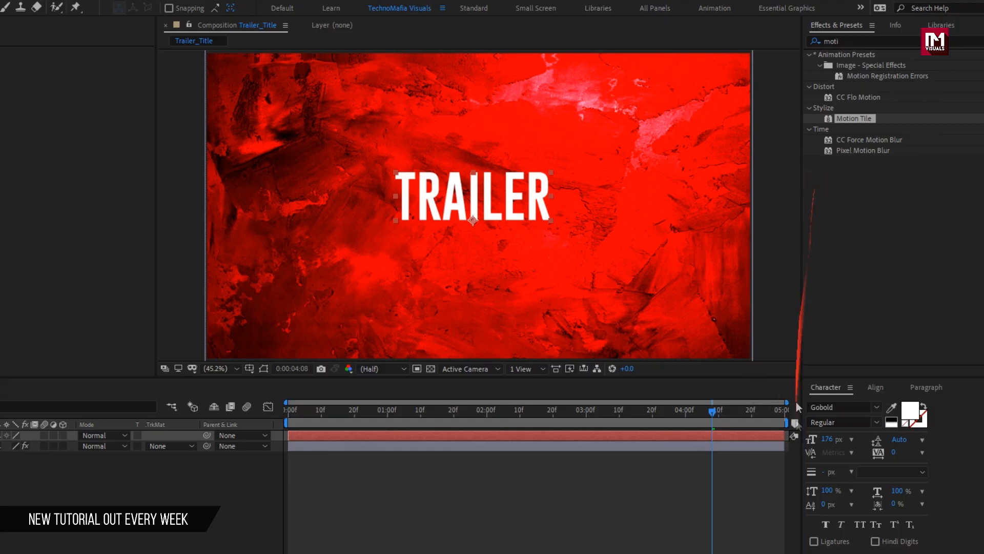
left_click_drag(827, 439, 880, 439)
Step: Center the TRAILER layer horizontally and vertically in the composition and center its anchor point within the text
left_click(875, 388)
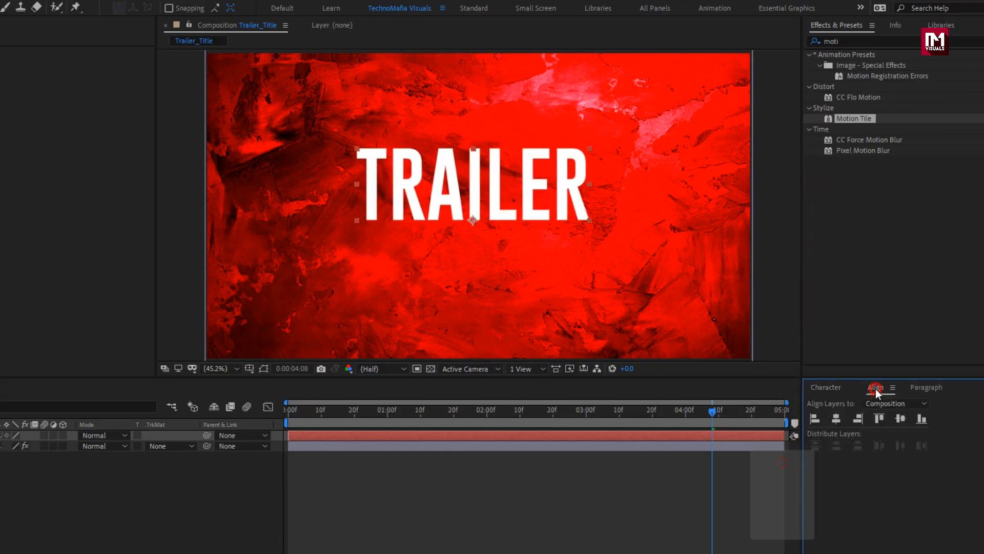
left_click(836, 418)
left_click(897, 419)
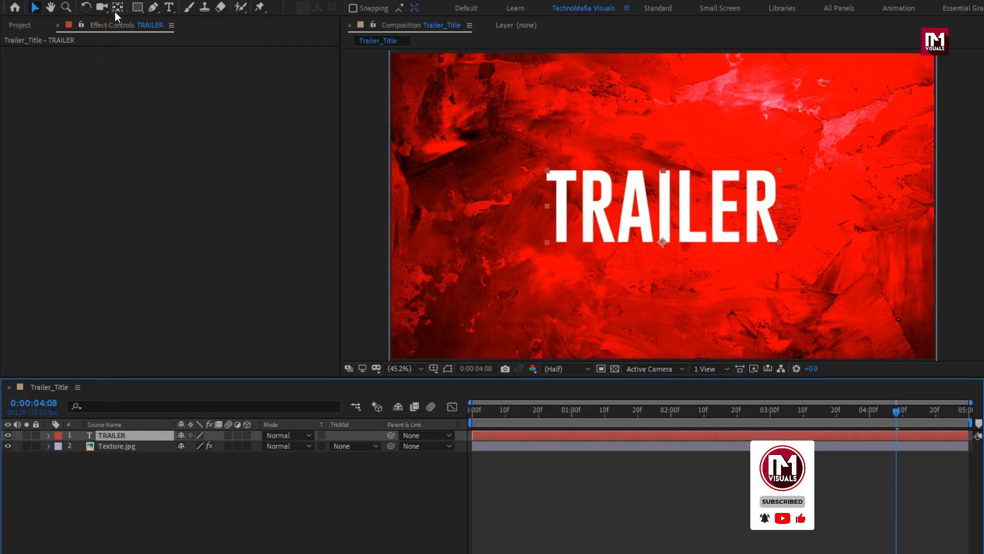
left_click(117, 8)
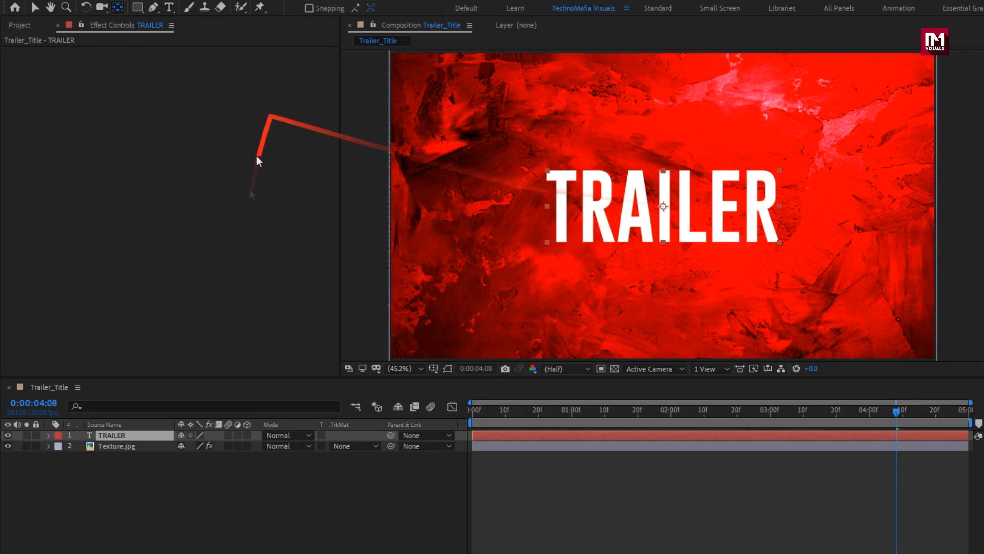
Step: Keyframe the TRAILER layer's scale from 100% at the first frame to 120% at the last frame and preview the growth
left_click(147, 435)
key("s")
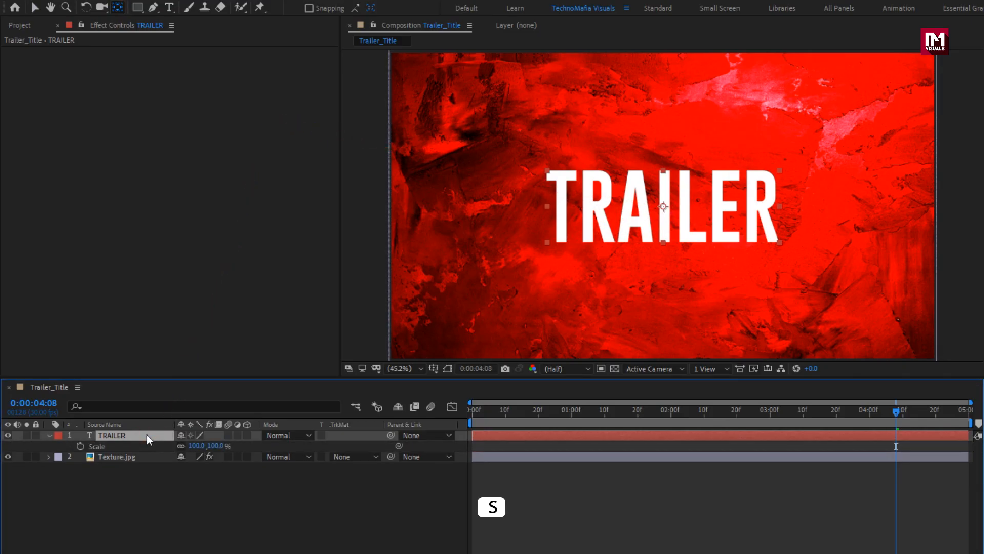
left_click(473, 420)
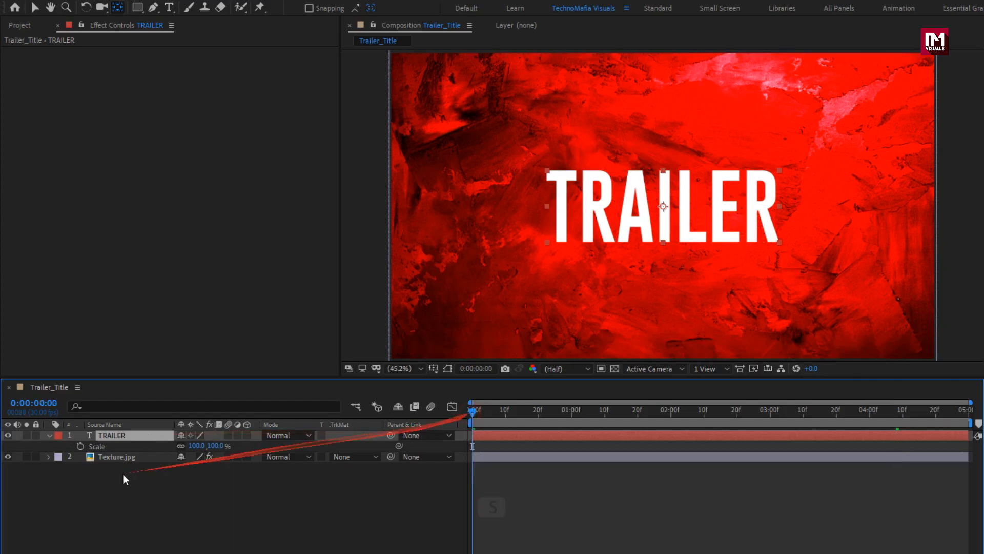
left_click(81, 446)
left_click_drag(597, 410, 973, 413)
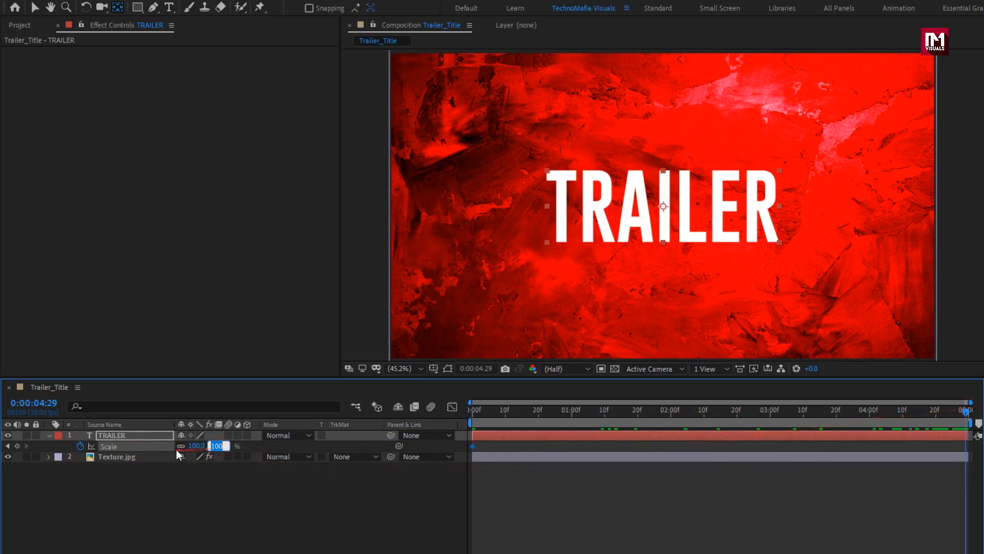
key("Return")
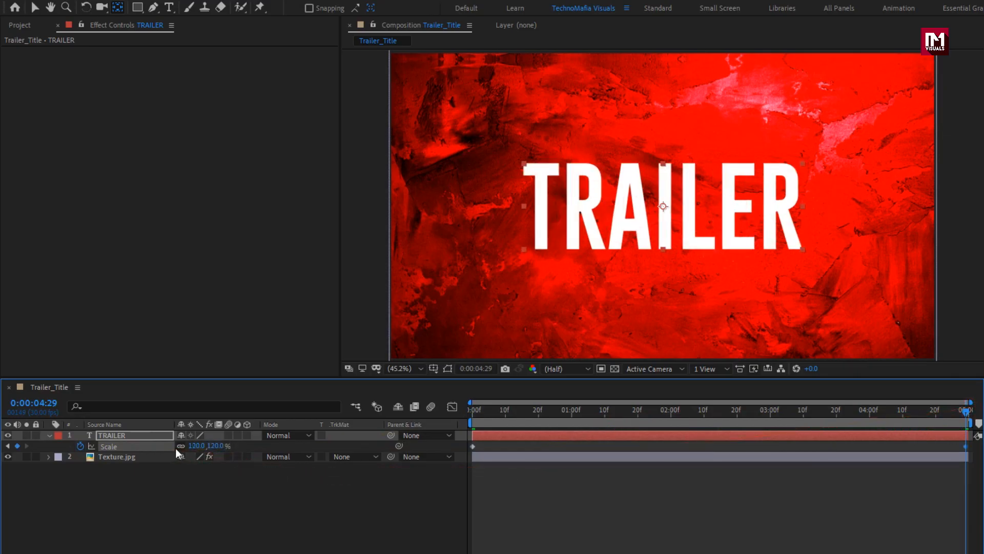
left_click_drag(480, 416, 967, 424)
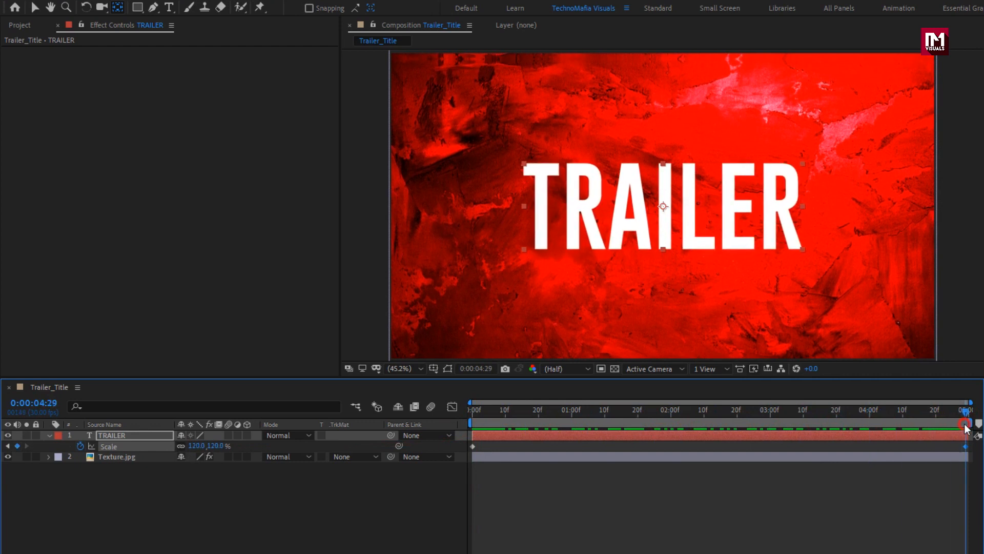
left_click(49, 435)
left_click(136, 471)
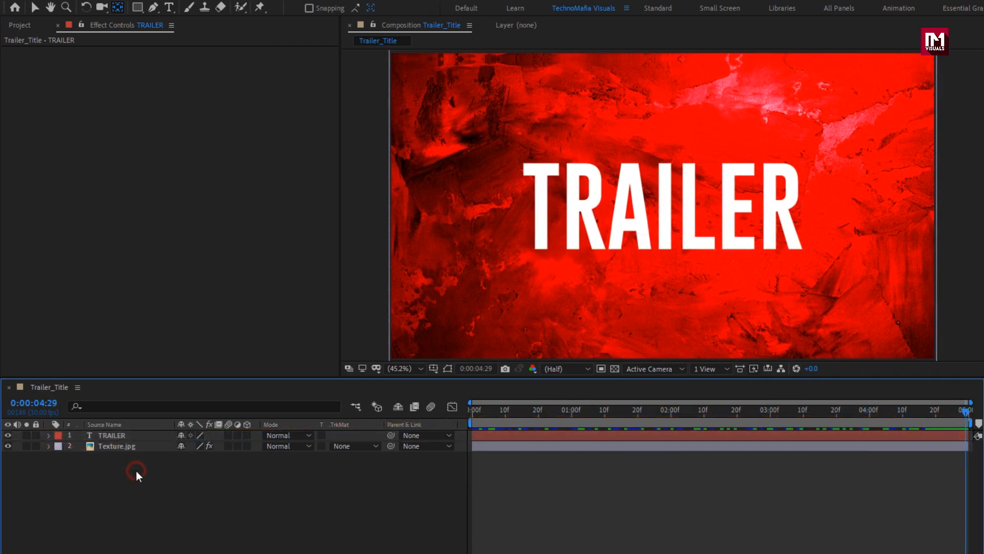
Step: Set the Texture.jpg layer's track matte to Alpha Matte "TRAILER" so the texture fills only the letters
left_click(133, 447)
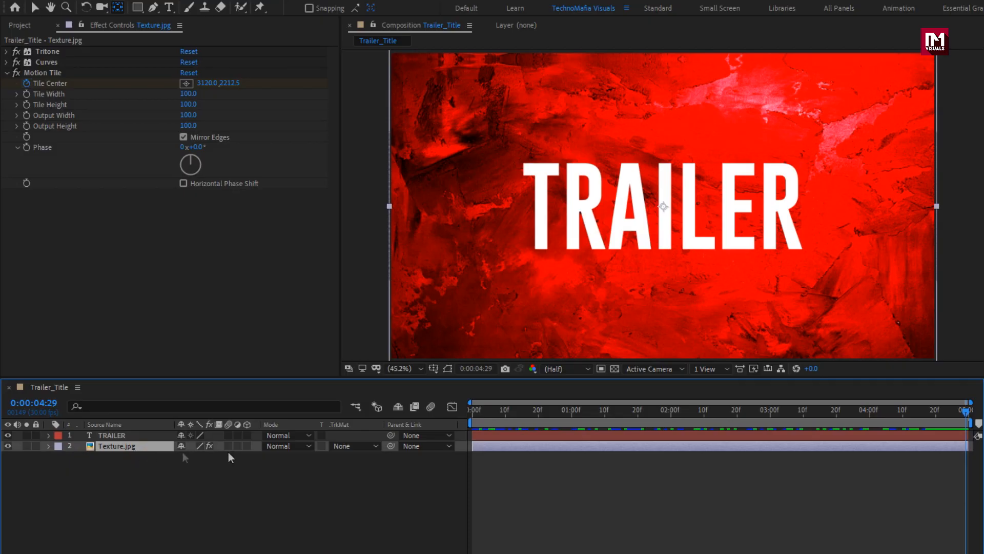
left_click(354, 446)
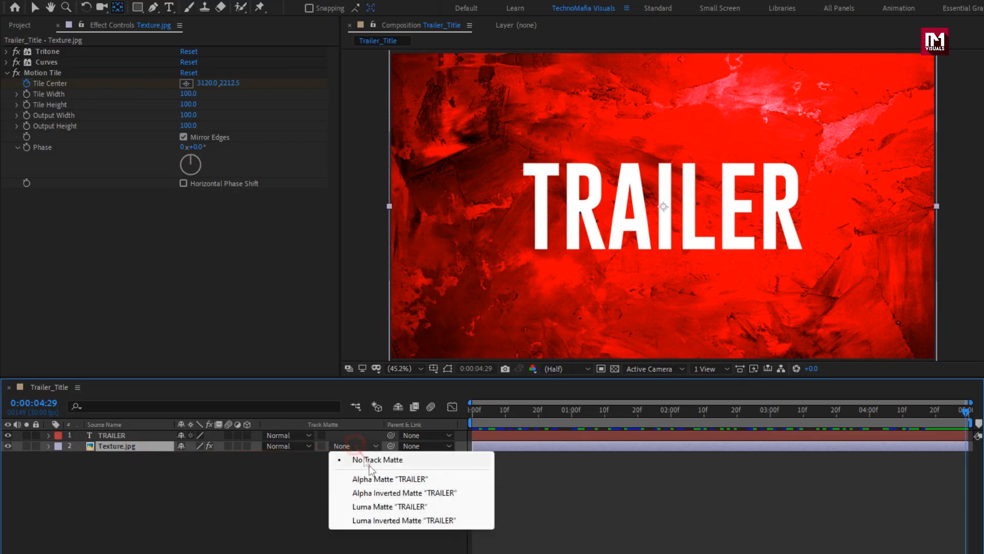
left_click(396, 480)
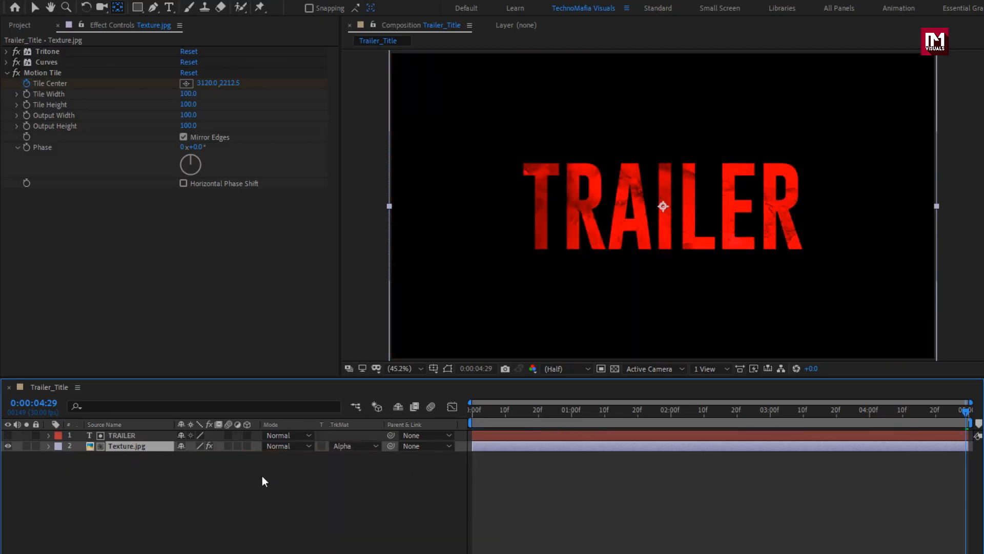
left_click(7, 73)
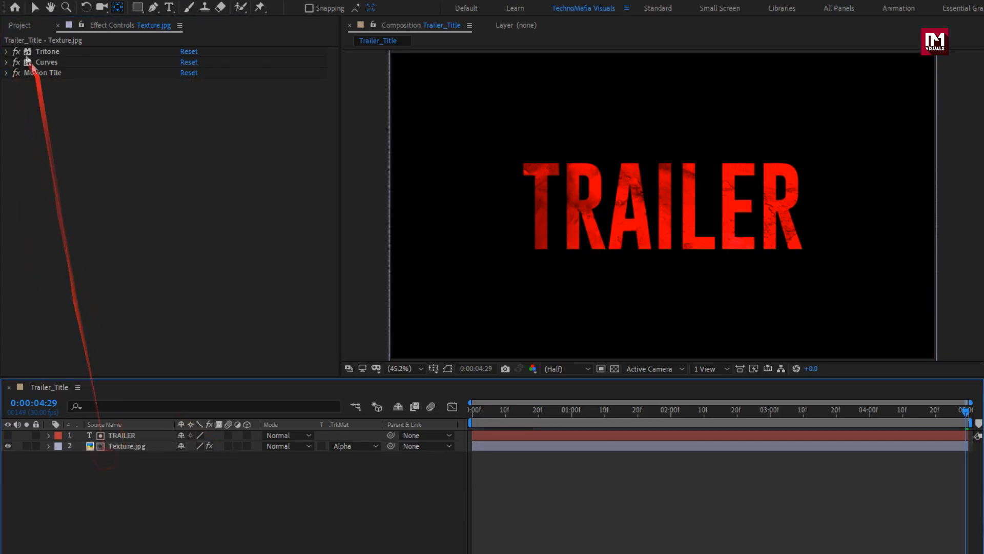
Step: Add particles.mov above the TRAILER layer in the Trailer_Title composition and enable Preserve Underlying Transparency on it
left_click(19, 25)
left_click_drag(39, 162, 128, 434)
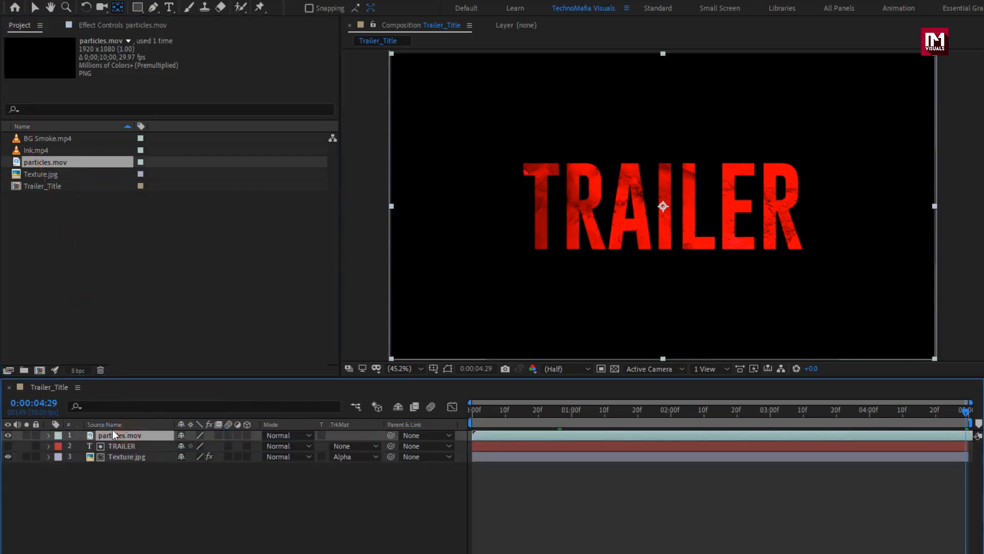
left_click(321, 435)
Step: Set the TRAILER text layer's track matte to Luma Matte "particles.mov"
left_click(132, 446)
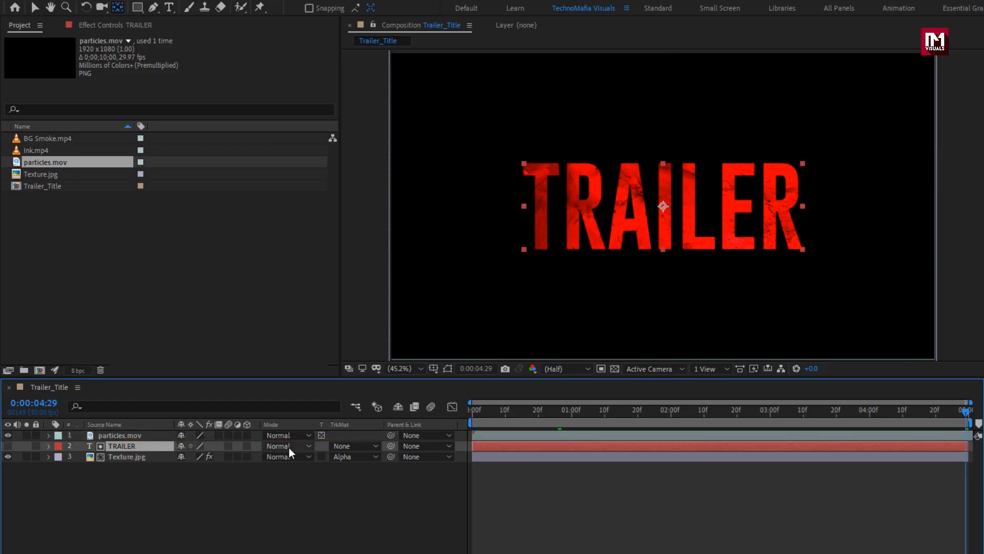
left_click(346, 446)
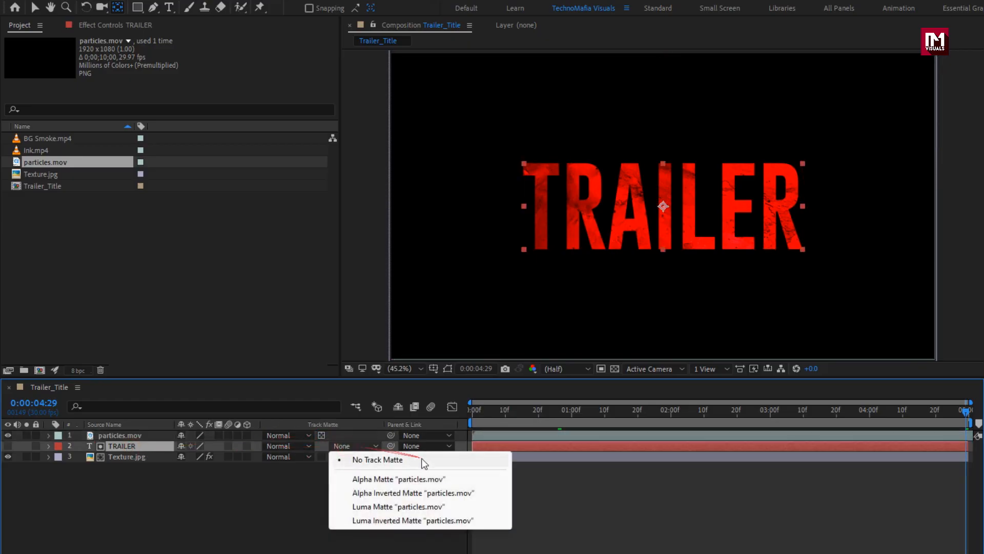
left_click(433, 508)
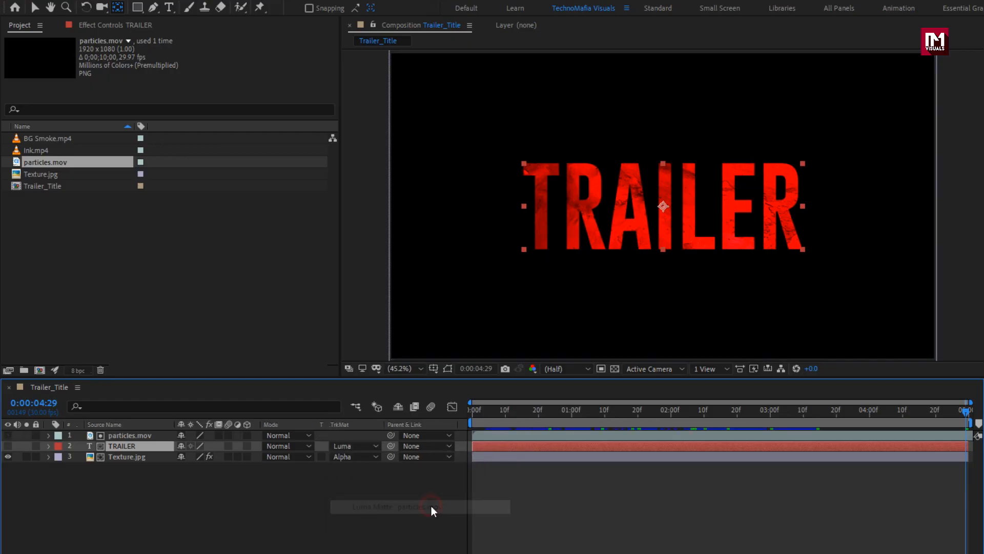
Step: Make the particles.mov layer visible and check the title against the transparency grid while scrubbing the timeline
left_click(616, 368)
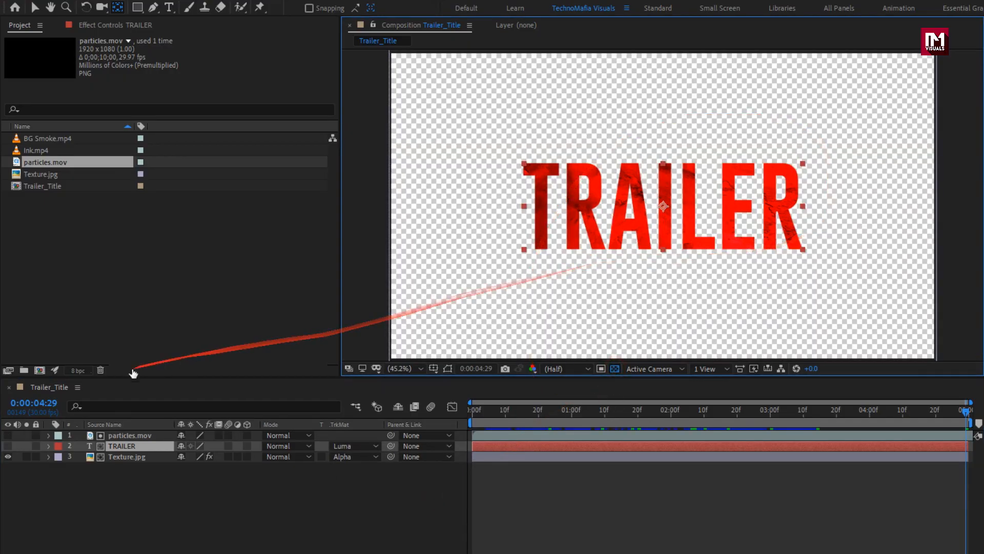
left_click(8, 435)
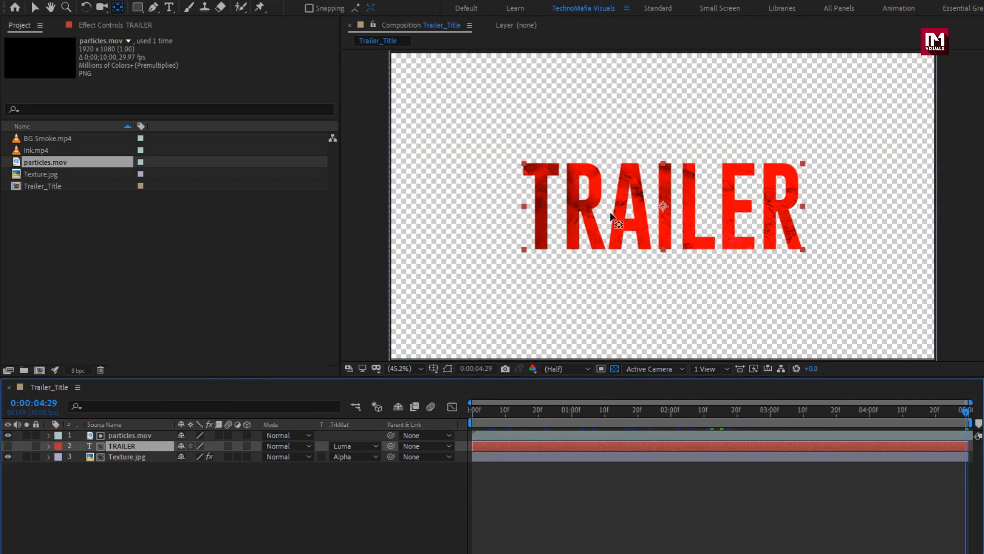
left_click_drag(548, 411, 747, 412)
left_click(615, 369)
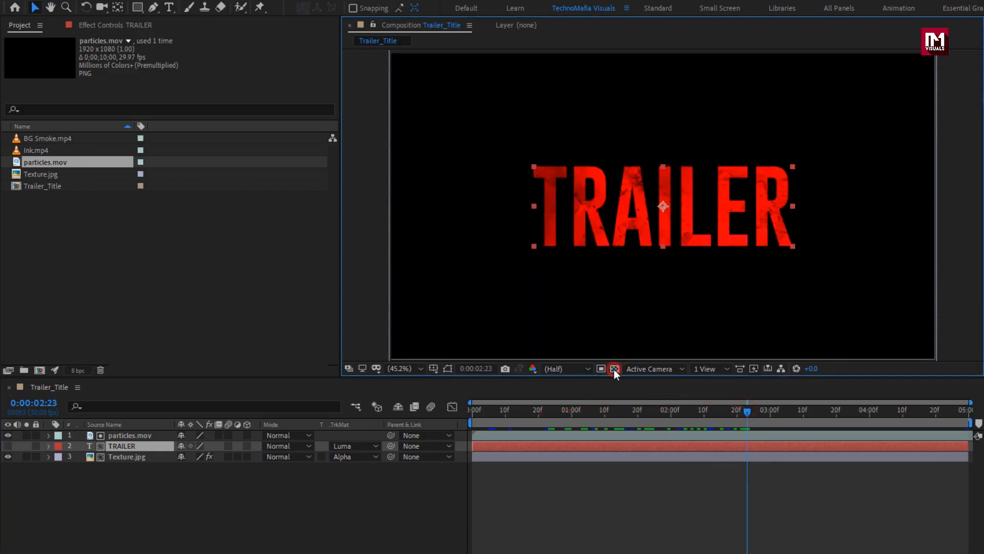
Step: Pre-compose the particles.mov, TRAILER and Texture.jpg layers into a new composition named Text, moving all attributes into it
left_click(137, 473)
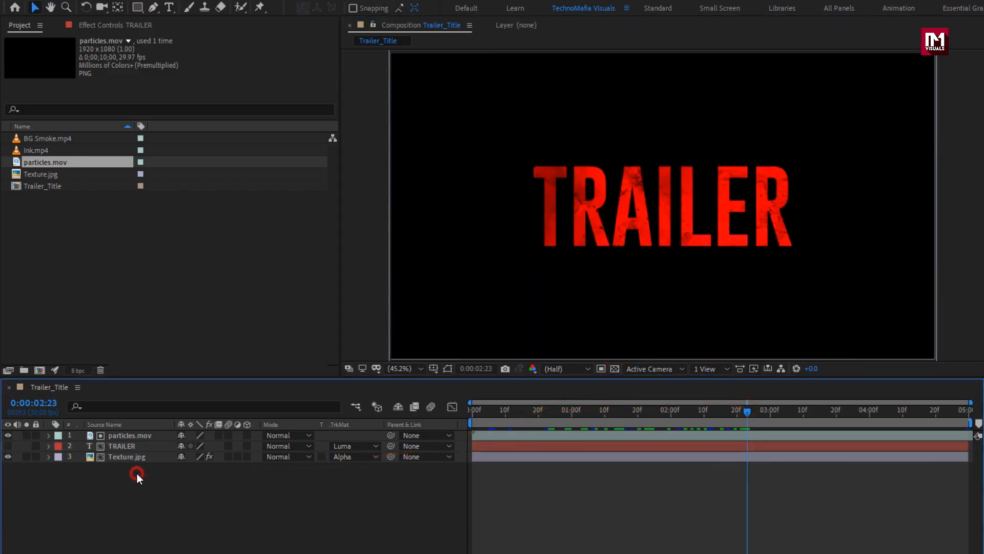
left_click_drag(133, 472, 125, 432)
right_click(125, 431)
left_click(155, 380)
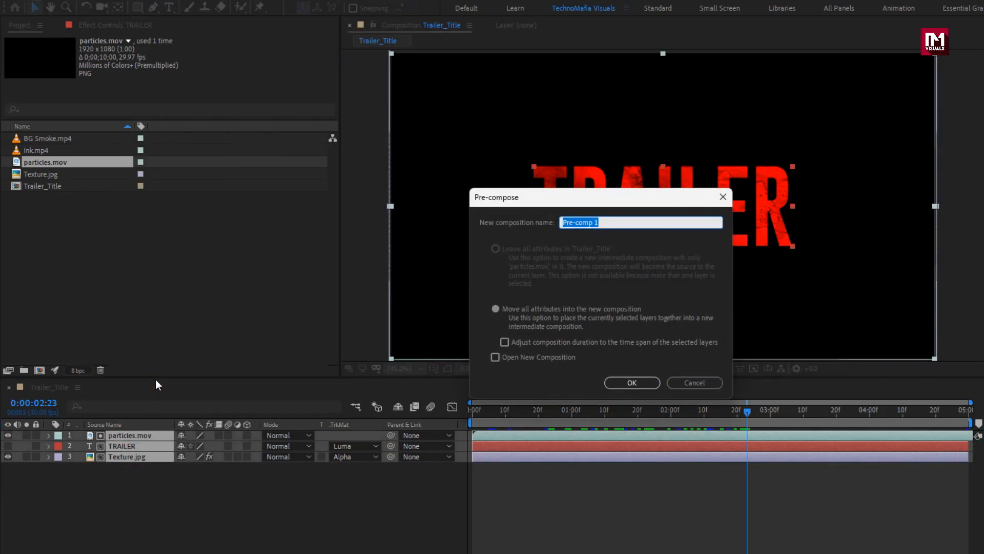
type("Text")
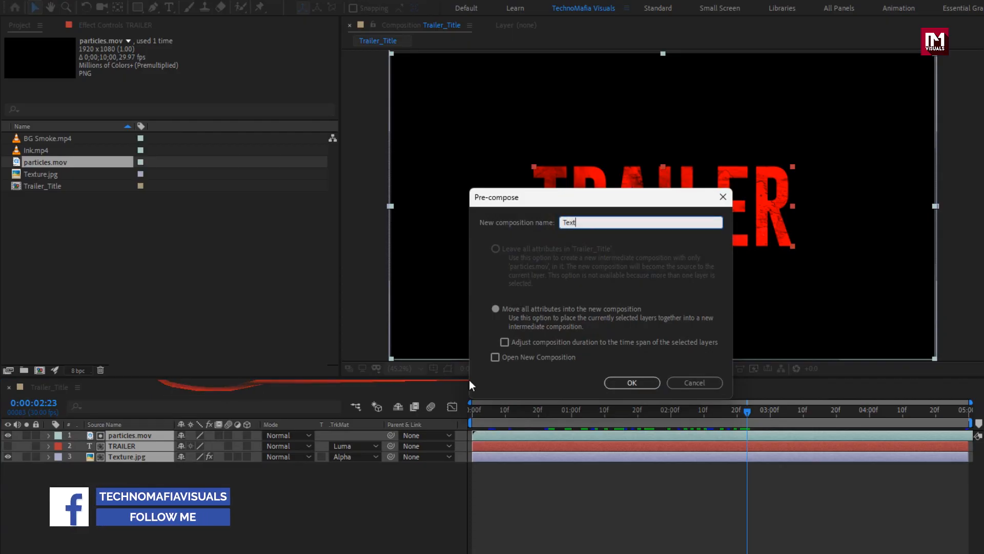
left_click(639, 382)
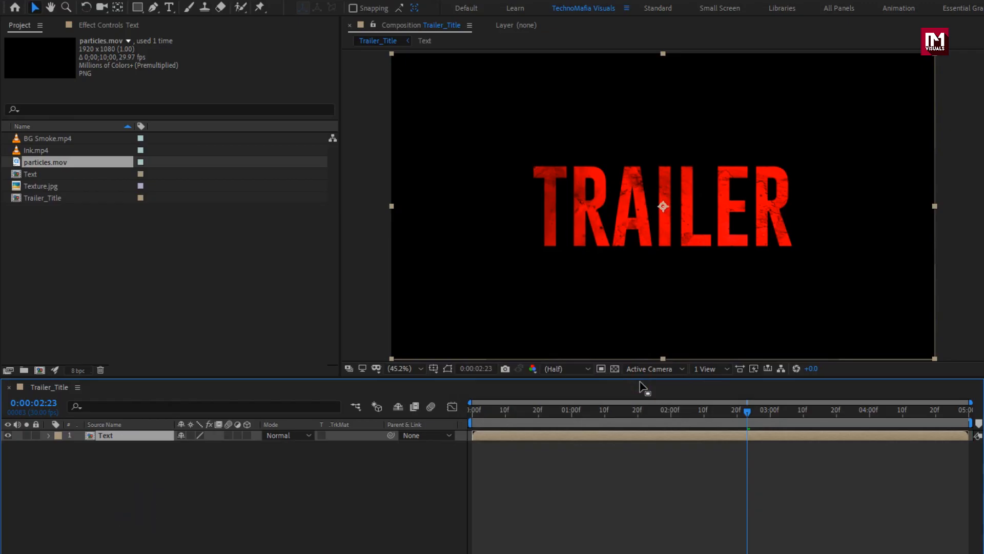
Step: Place BG Smoke.mp4 beneath the Text layer and keyframe its opacity to fade in from fully transparent at the start to 100% at 0:00:01:00
left_click(62, 139)
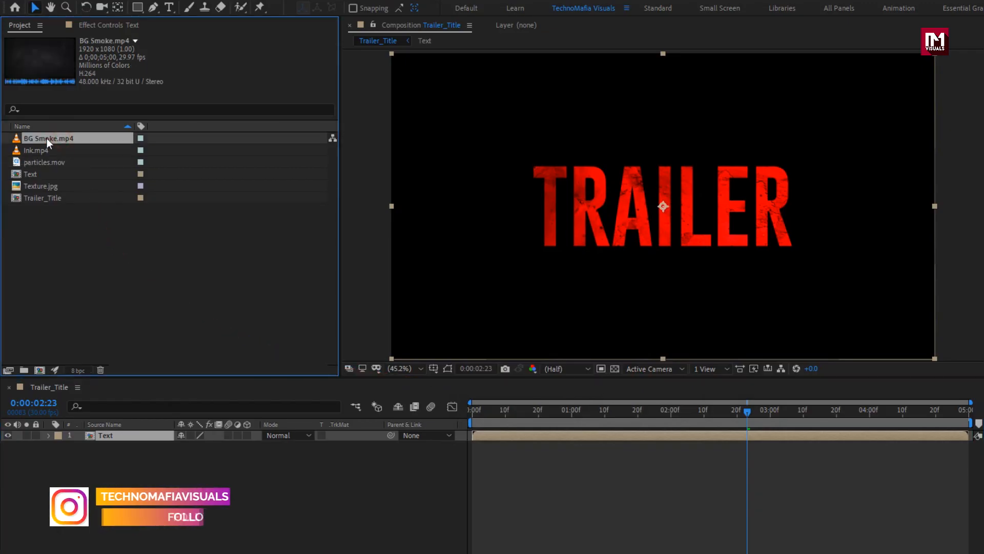
left_click_drag(47, 138, 106, 457)
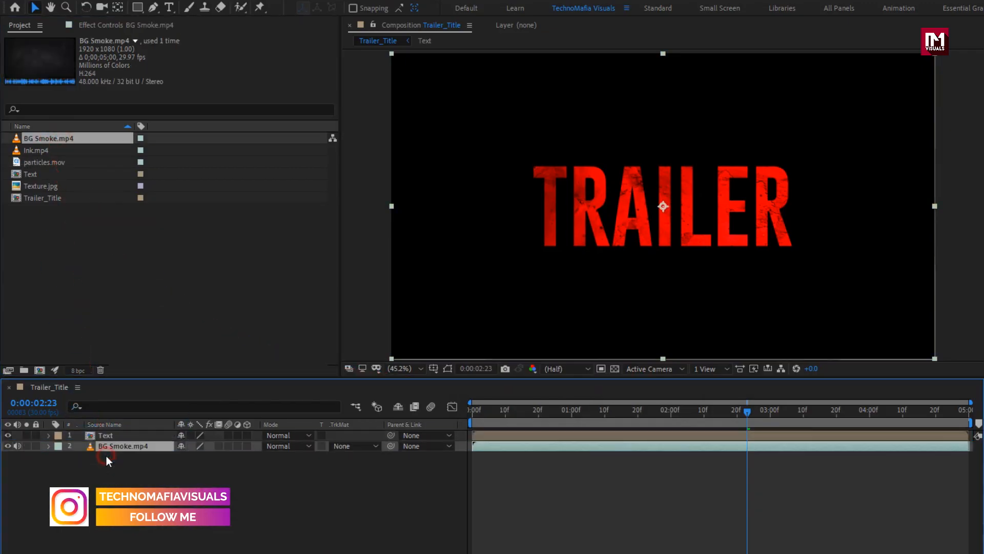
key("t")
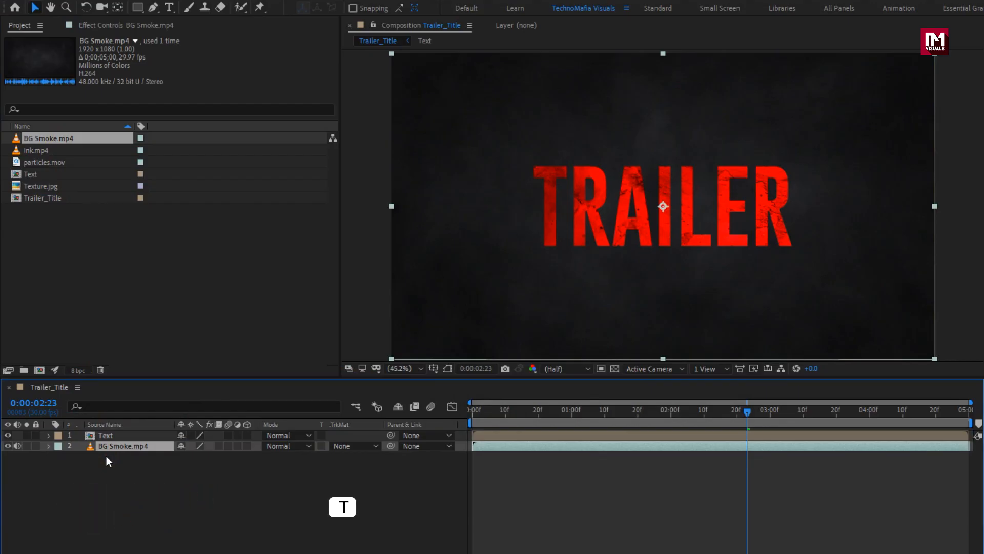
left_click(570, 414)
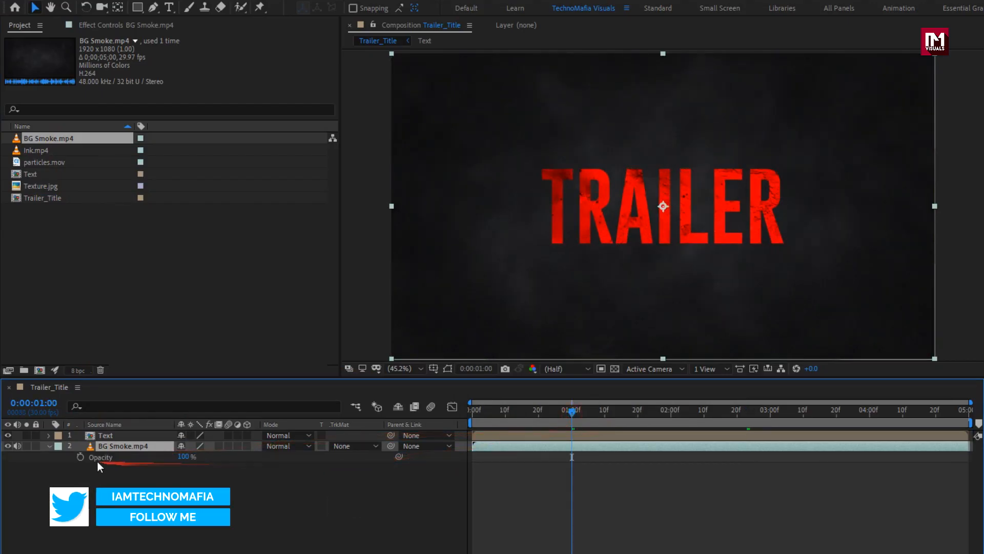
left_click(81, 456)
left_click(466, 414)
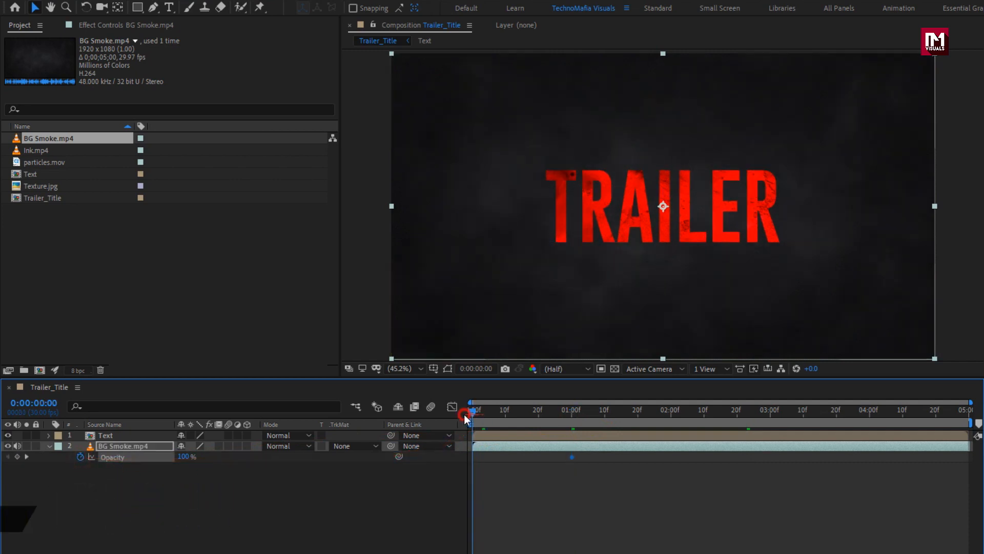
left_click_drag(179, 457, 76, 460)
left_click(48, 446)
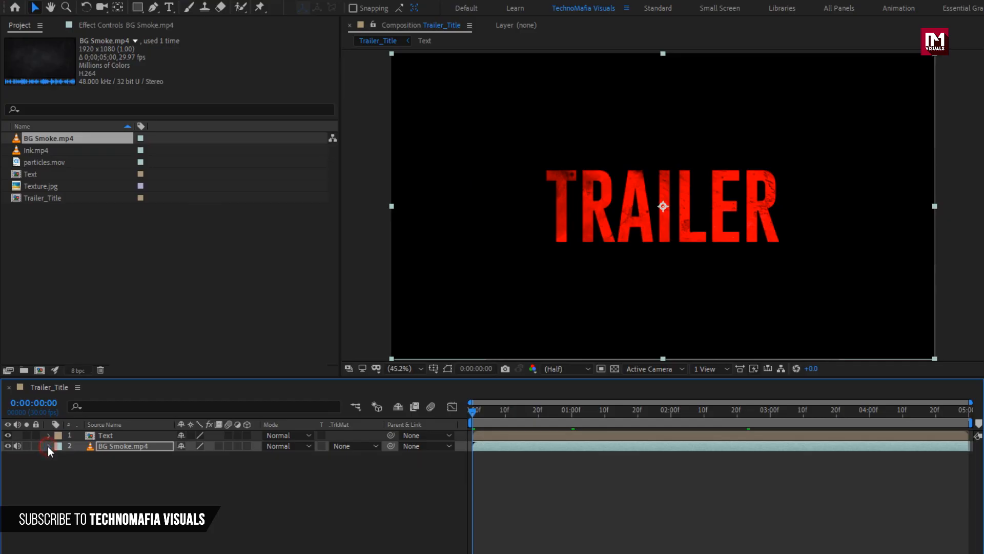
left_click(115, 466)
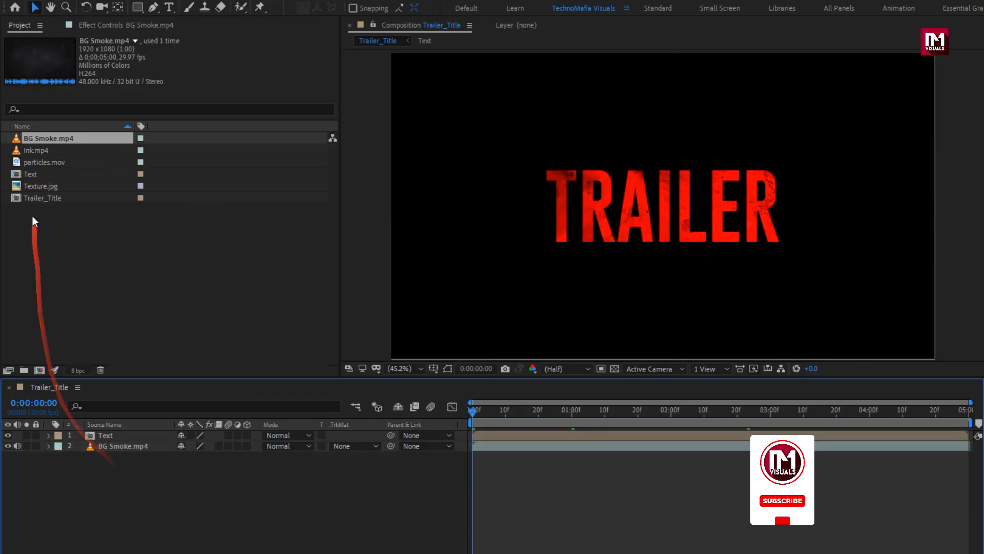
Step: Add Ink.mp4 above the Text layer and scrub through the timeline to see how the ink spreads
left_click(32, 151)
mouse_move(30, 155)
left_mouse_down()
mouse_move(149, 248)
mouse_move(110, 433)
left_mouse_up()
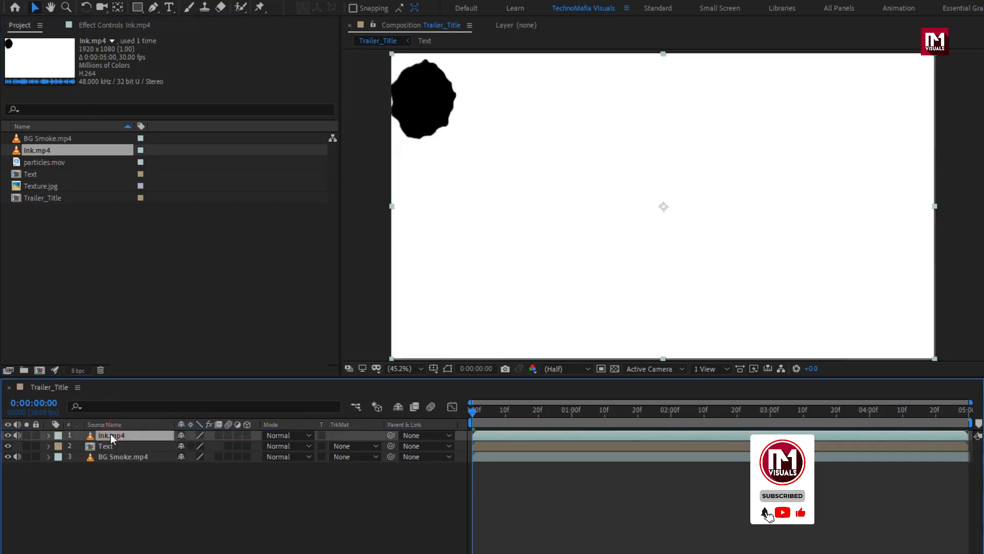
left_click_drag(518, 425, 745, 427)
Step: Scale the Ink.mp4 layer to 122% and move it lower in the frame so the spread ink covers the title area
left_click_drag(576, 125, 611, 193)
key("s")
left_click(128, 436)
key("s")
left_click_drag(198, 445, 230, 446)
left_click_drag(587, 188, 578, 193)
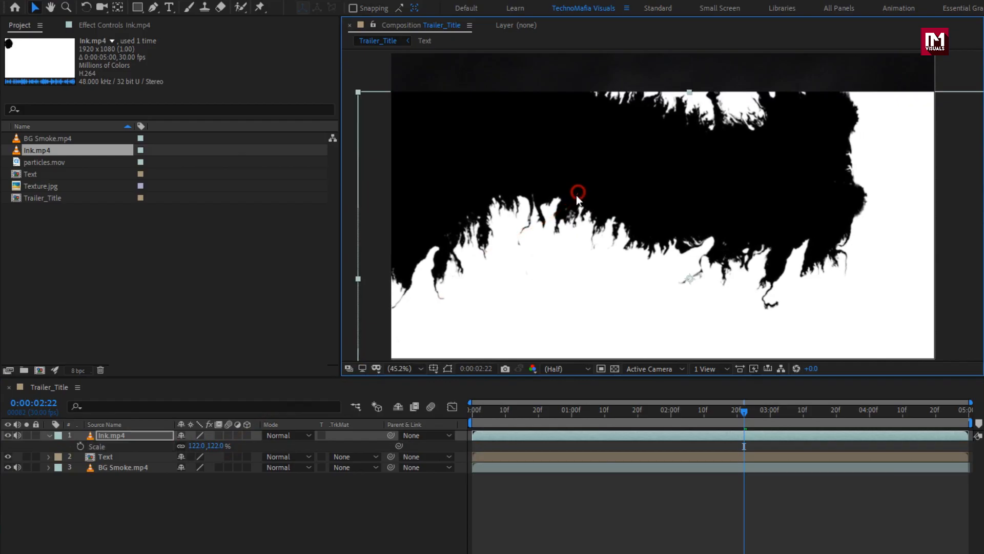
left_click_drag(581, 413, 788, 422)
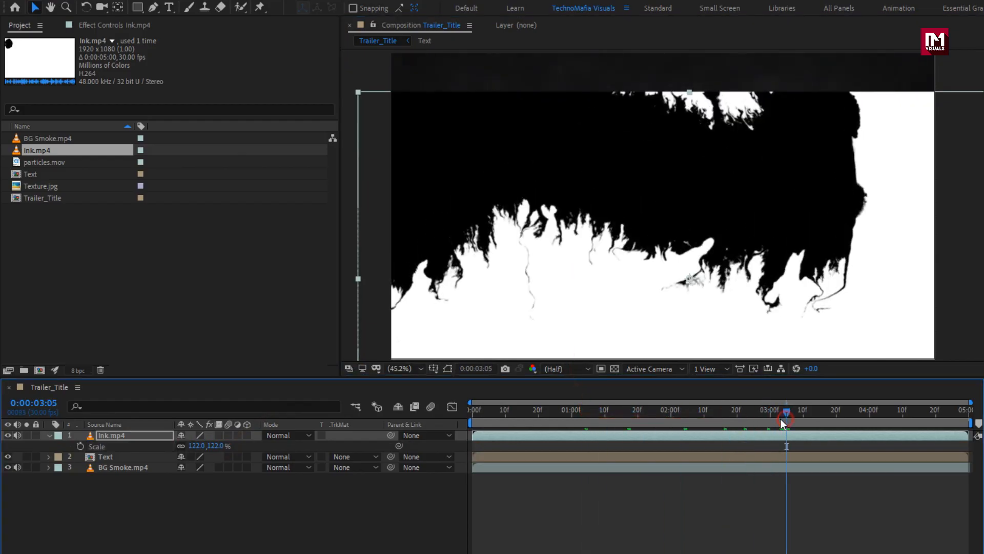
Step: Set the Text layer's track matte to Luma Inverted Matte "Ink.mp4" and scrub through the title reveal
left_click(113, 457)
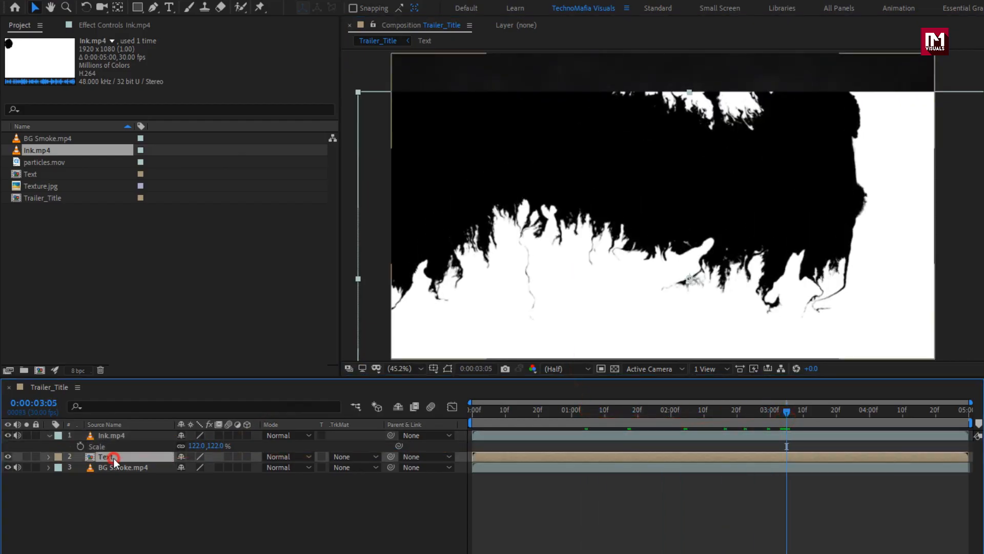
left_click(352, 459)
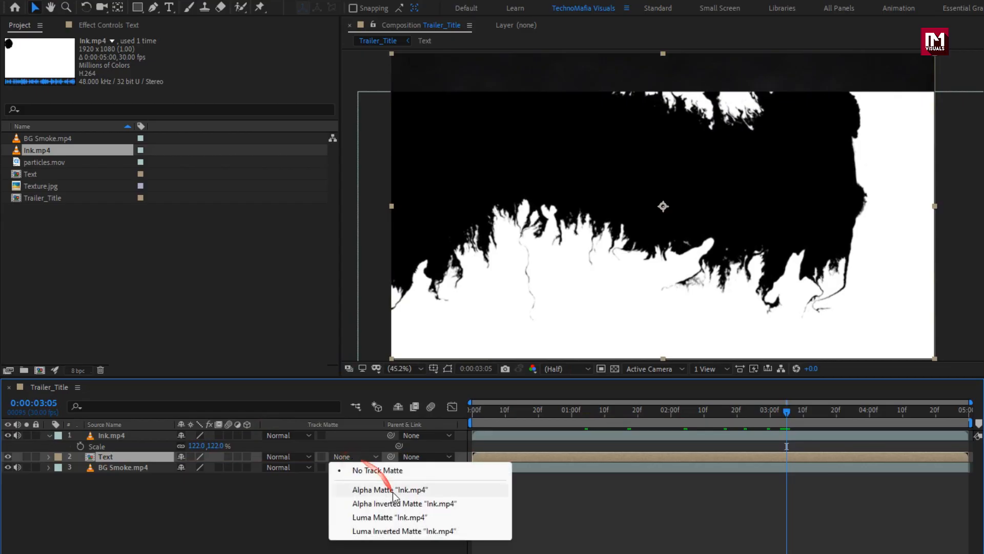
left_click(403, 531)
left_click_drag(515, 414, 953, 424)
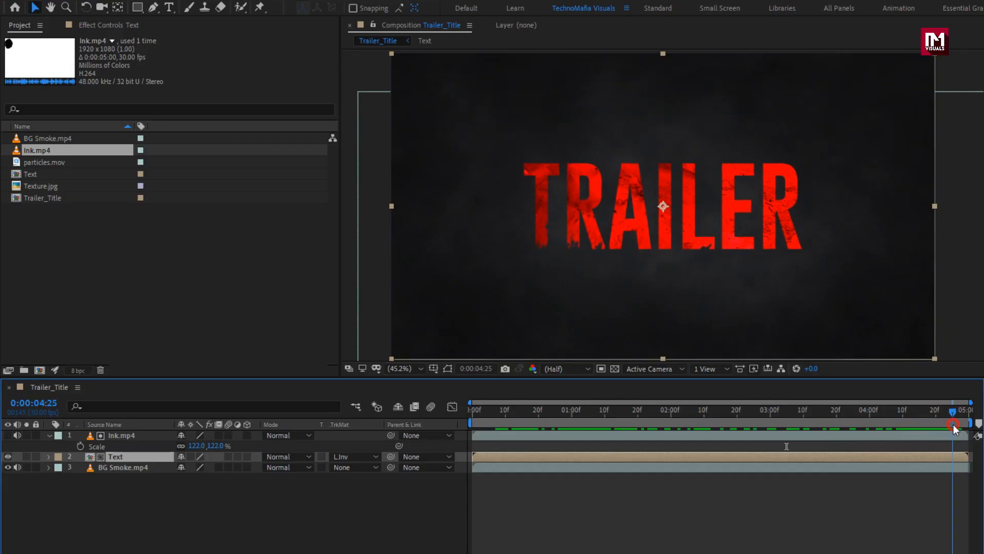
Step: Move the Ink.mp4 matte layer slightly left and down in the frame and scrub through the title reveal to check it
left_click(129, 436)
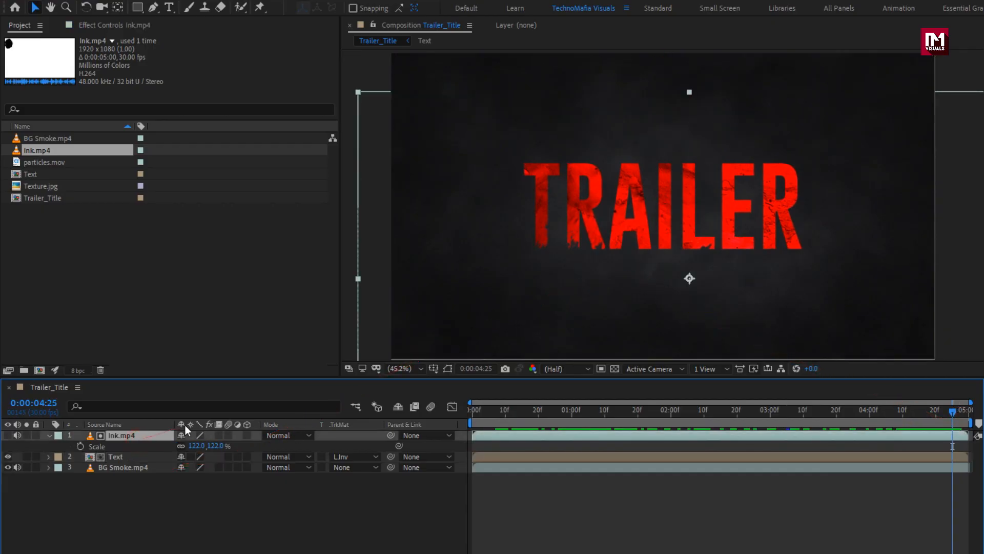
left_click_drag(617, 286, 596, 301)
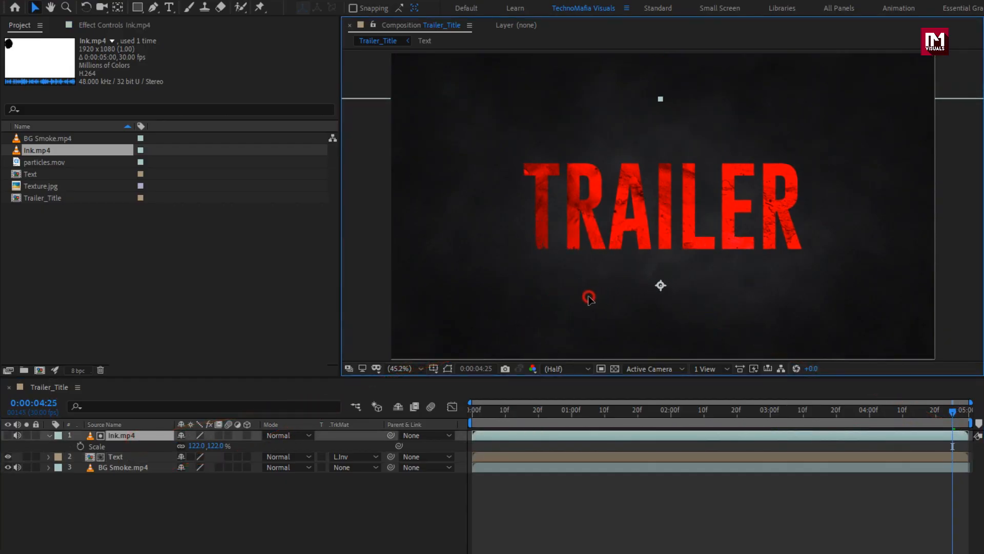
left_click_drag(794, 410, 928, 408)
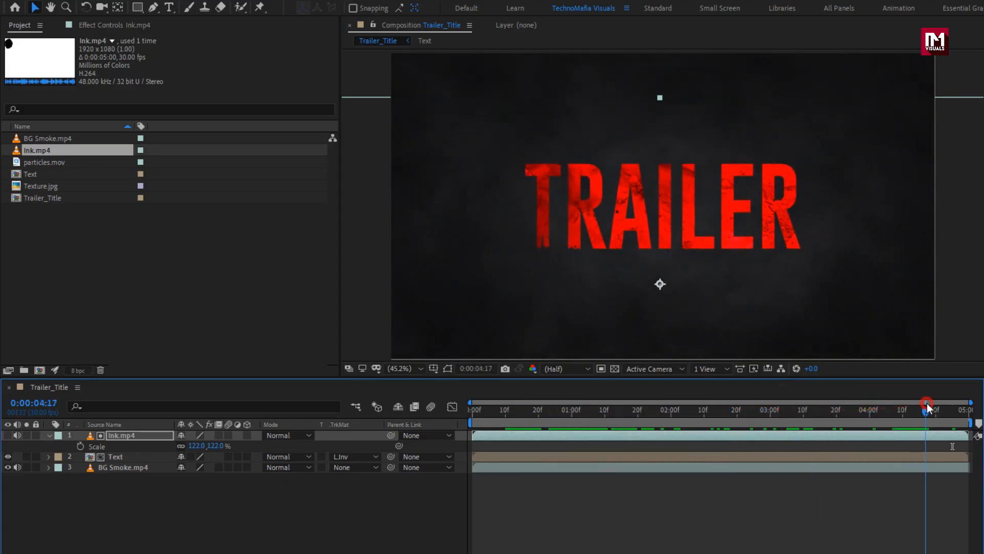
left_click(48, 434)
Step: Set the Text layer's blending mode to Screen
left_click(128, 479)
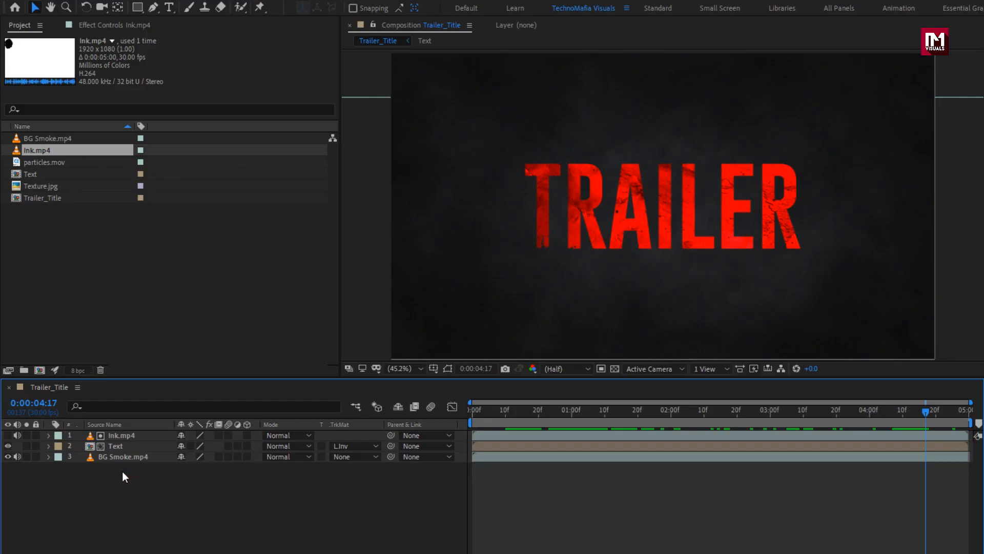
left_click(114, 444)
left_click(271, 446)
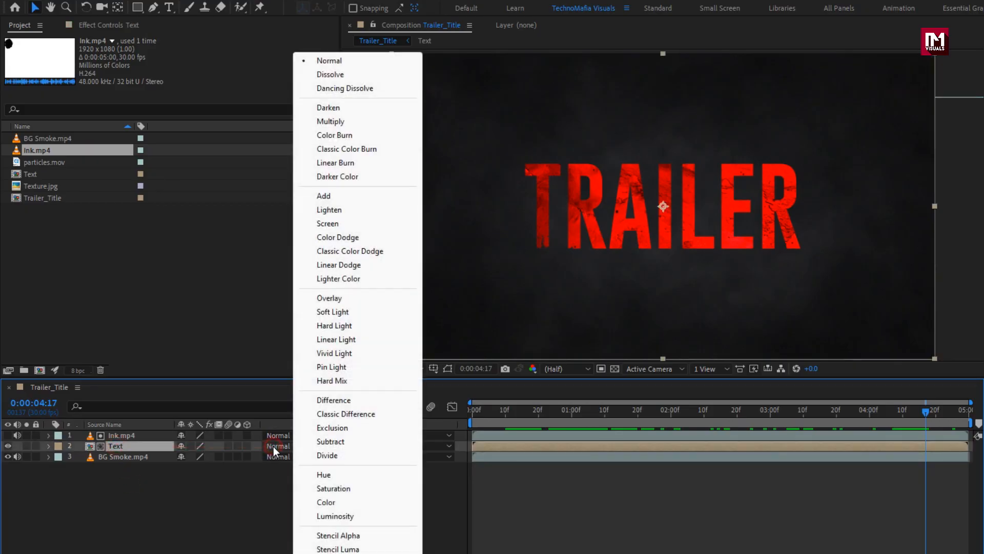
left_click(344, 223)
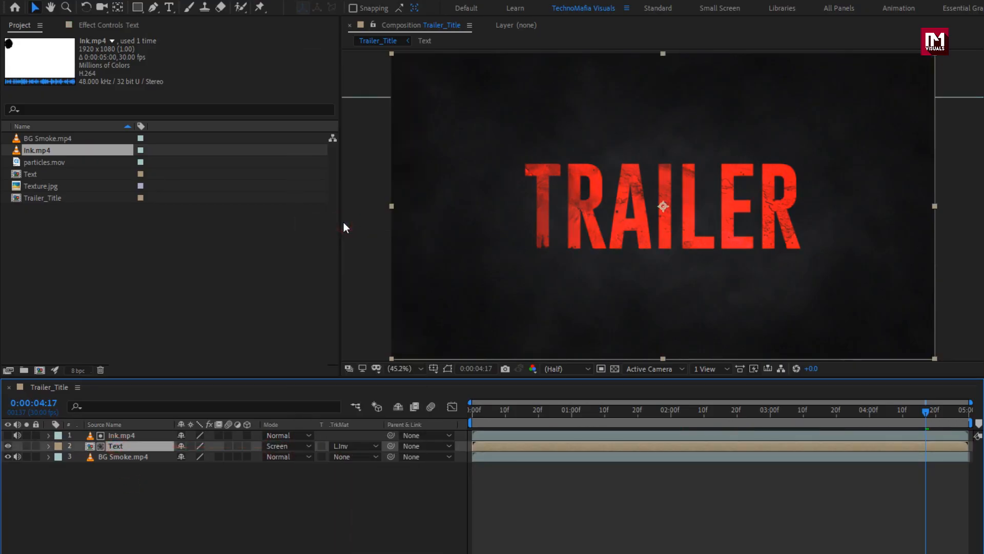
Step: Add a new adjustment layer at the top of the Trailer_Title composition and apply the Curves effect to it
left_click(155, 470)
right_click(155, 471)
mouse_move(201, 477)
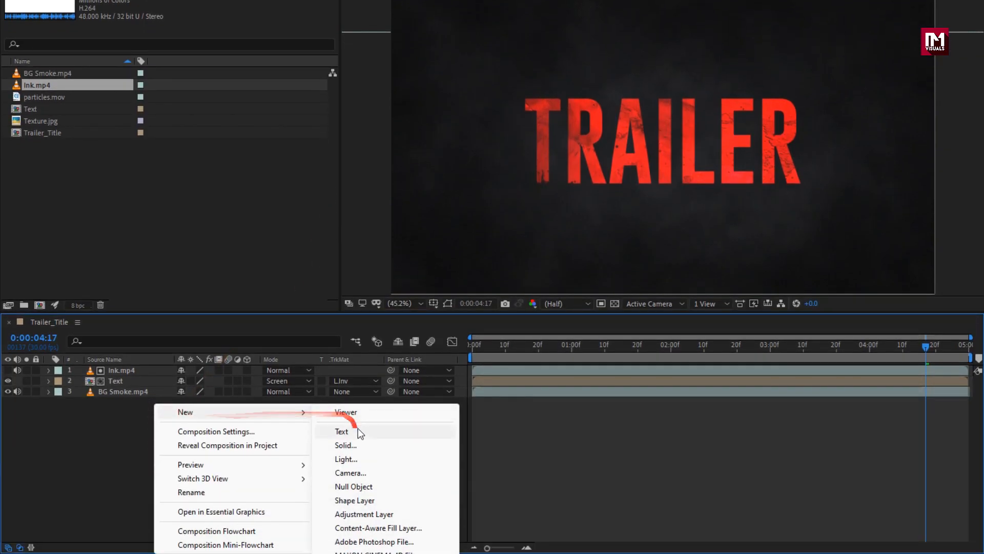
left_click(372, 514)
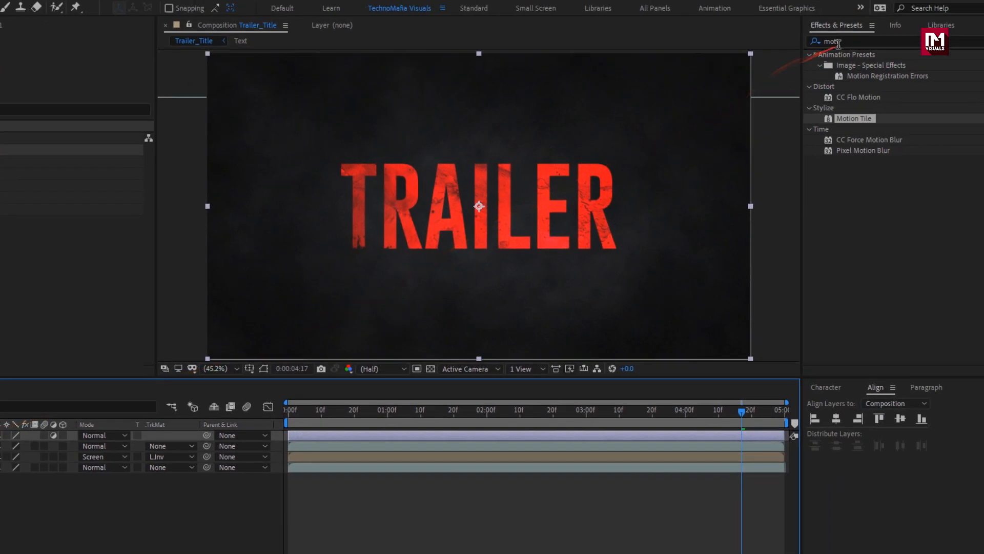
left_click(813, 42)
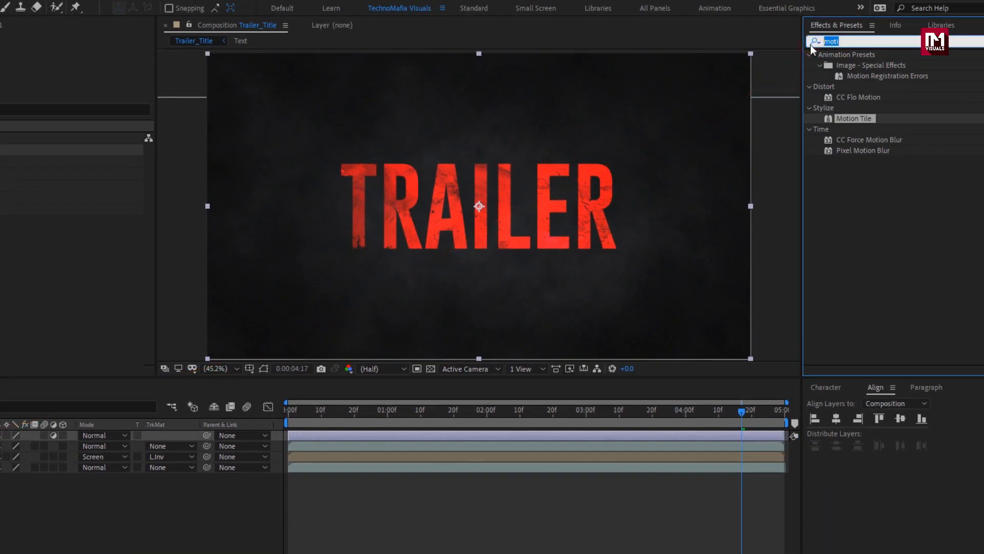
type("curv")
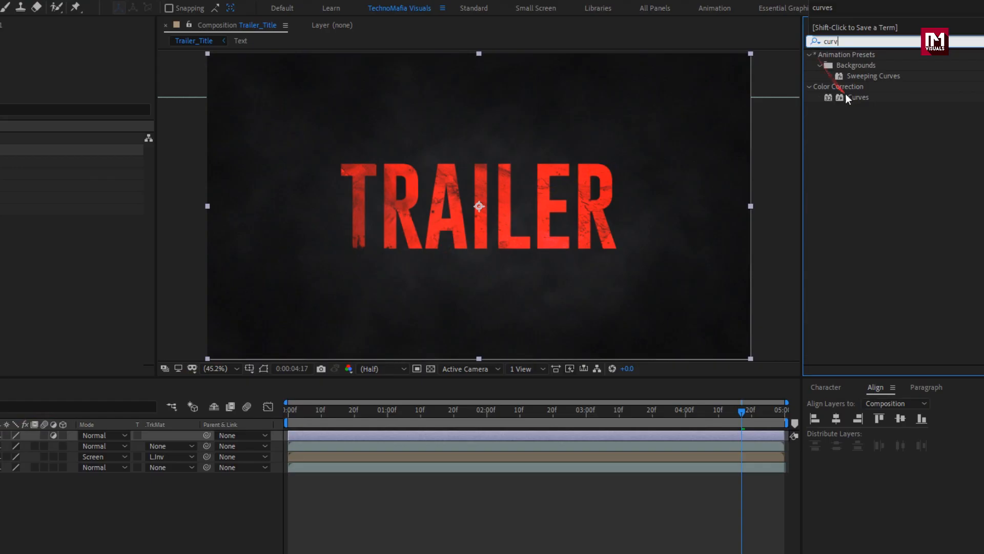
double_click(857, 97)
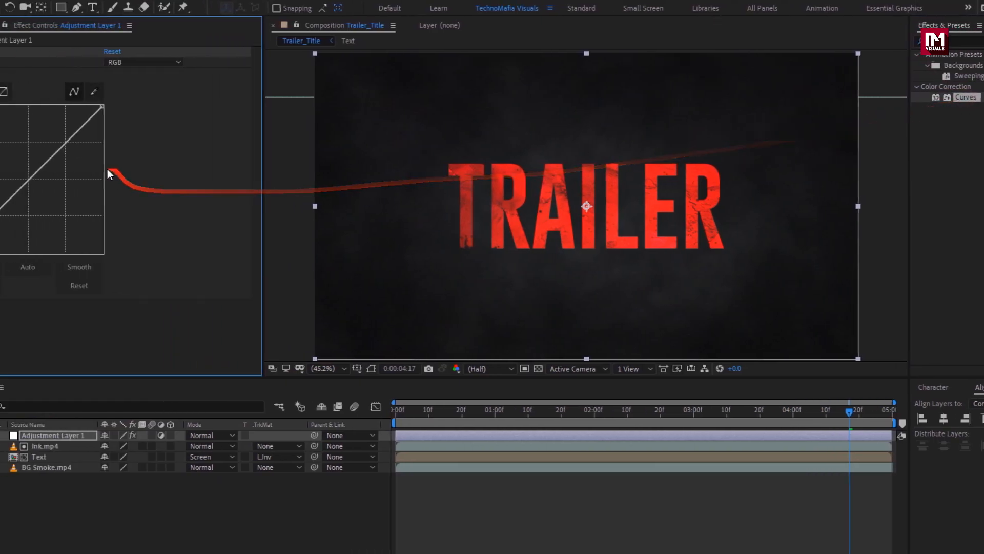
Step: Shape the adjustment layer's RGB curve into a gentle S, raising the highlights and slightly lowering the shadows
left_click_drag(52, 149, 45, 124)
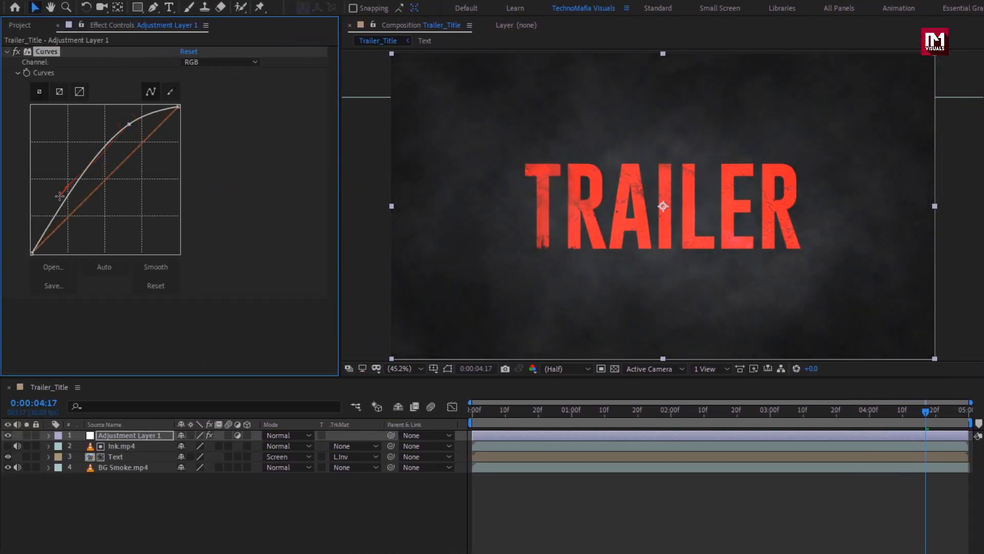
left_click_drag(60, 196, 68, 224)
left_click_drag(131, 117, 141, 124)
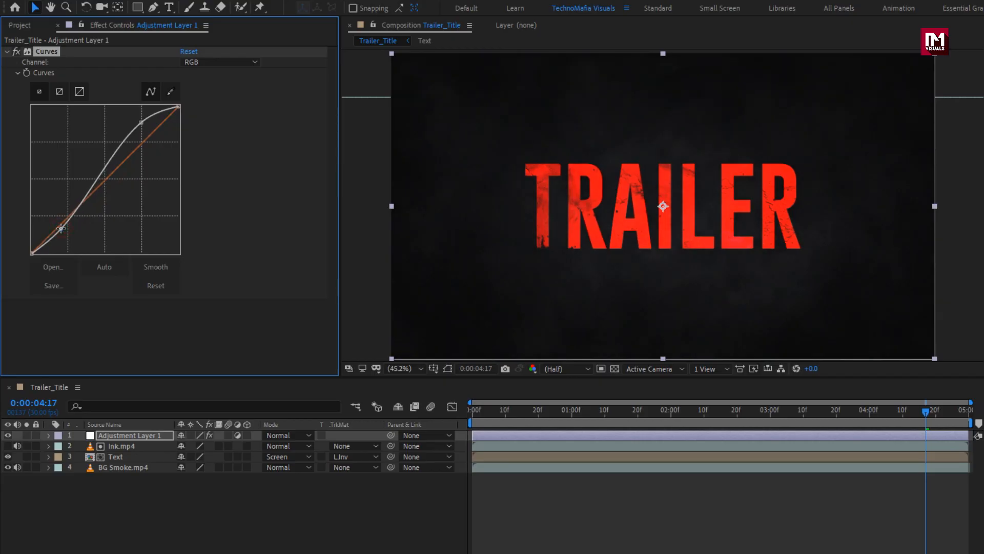
left_click(8, 52)
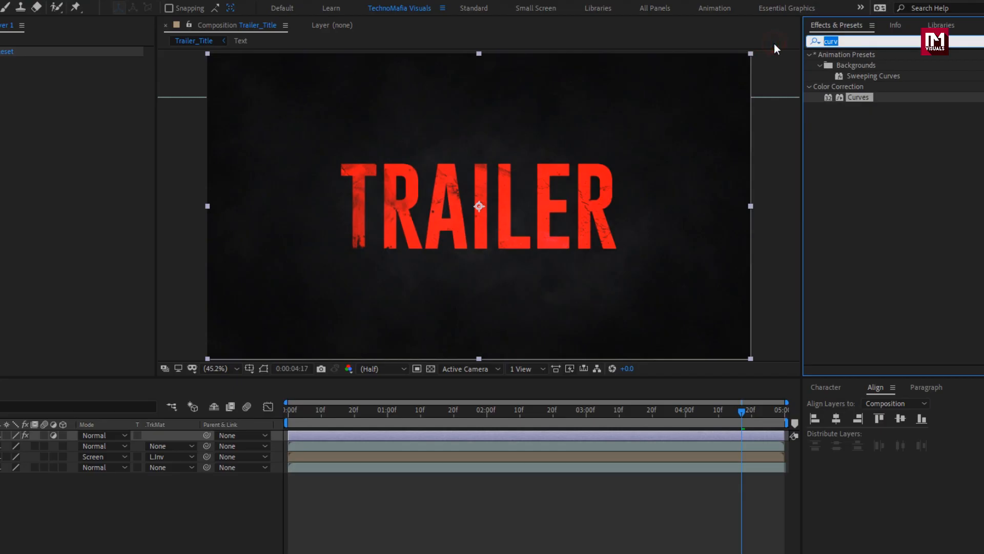
Step: Apply the Noise effect to the adjustment layer and set the amount of noise to 5%
type("nois")
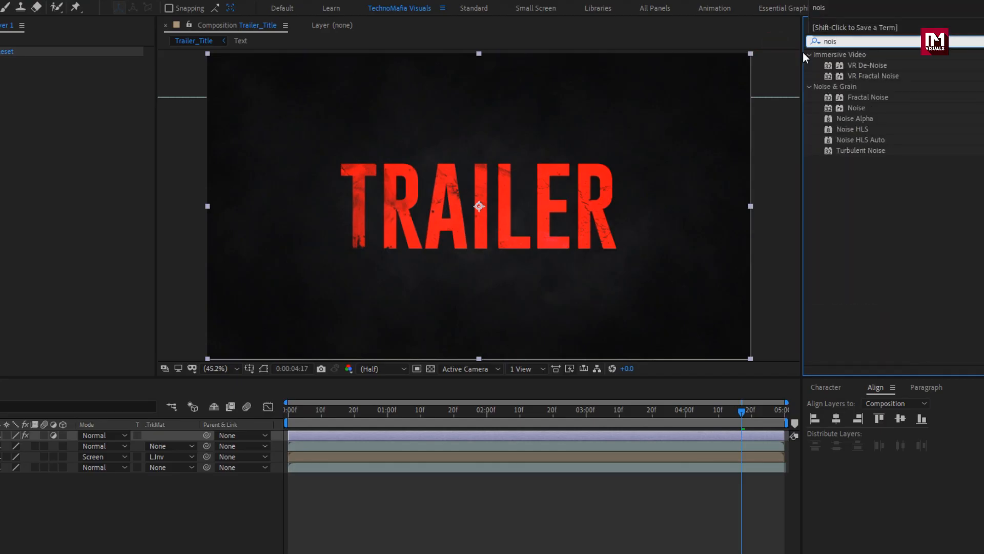
double_click(856, 108)
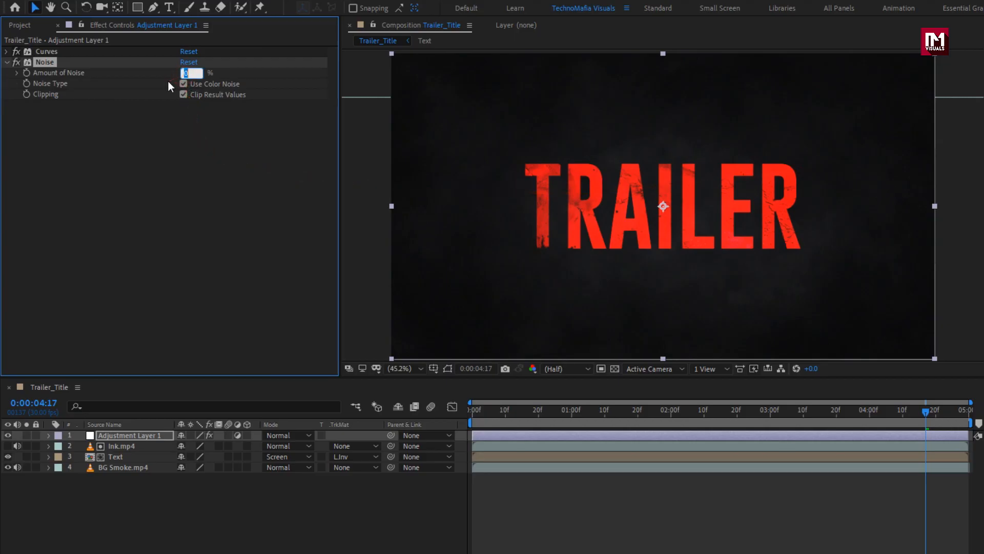
type("5")
key("Return")
Step: Create a black 1920 x 1080 px solid named Frame above the other layers
left_click(174, 482)
right_click(175, 485)
mouse_move(206, 342)
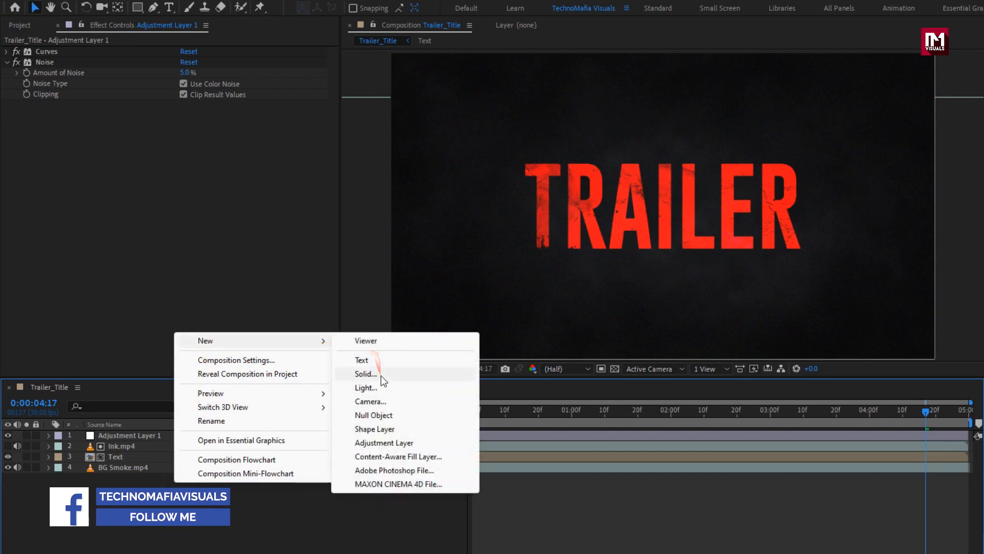
left_click(365, 373)
type("Frame")
left_click(524, 441)
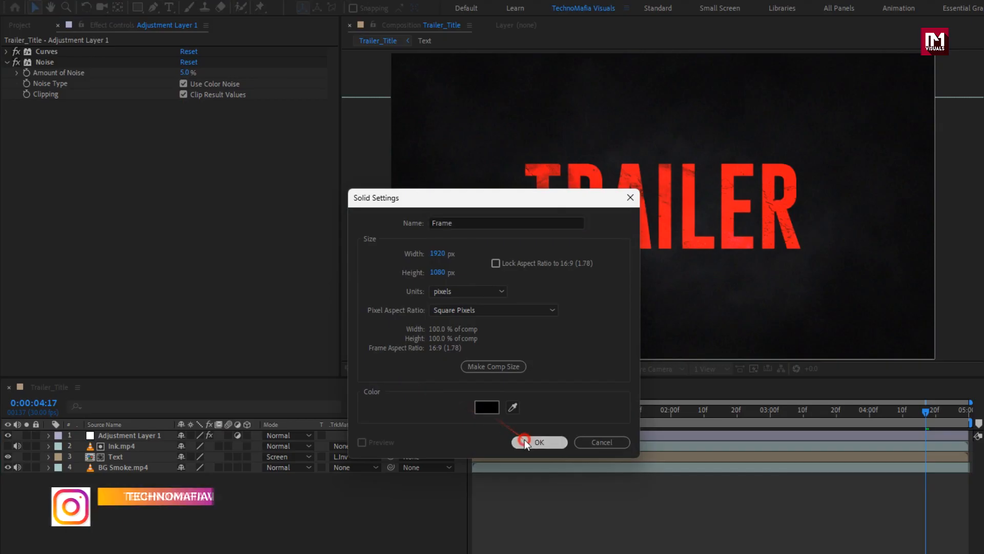
Step: Add a full-size rectangular mask to the Frame solid, show its outline in the composition view and expand its mask properties
double_click(137, 10)
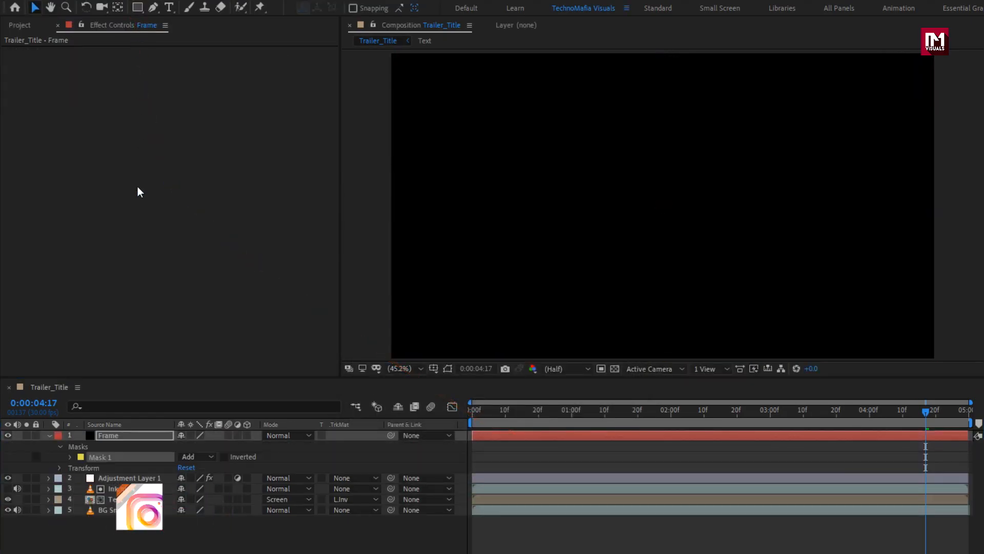
left_click(448, 368)
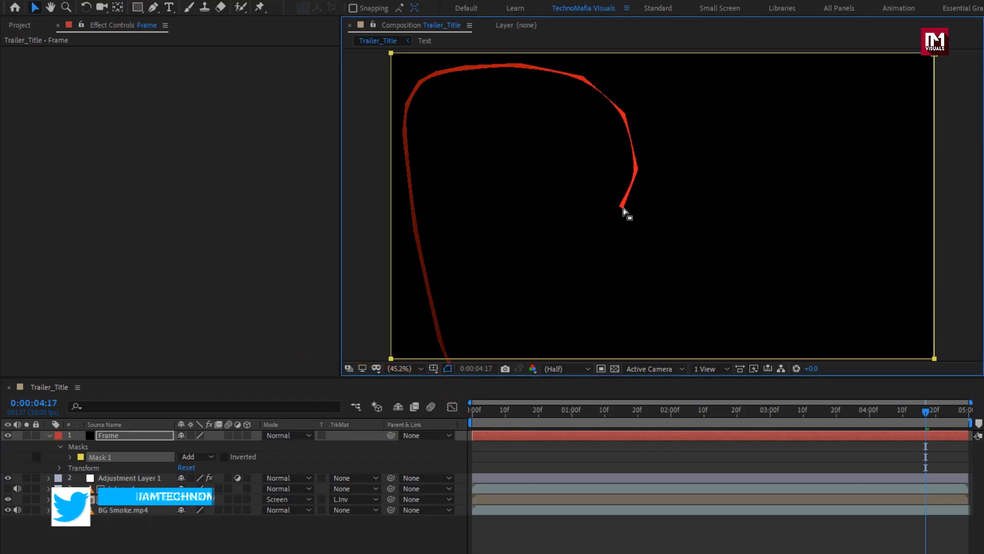
left_click(70, 457)
Step: Set the Frame mask's bounding box in % of source, with Top at 10% and Bottom at 90%
left_click(189, 468)
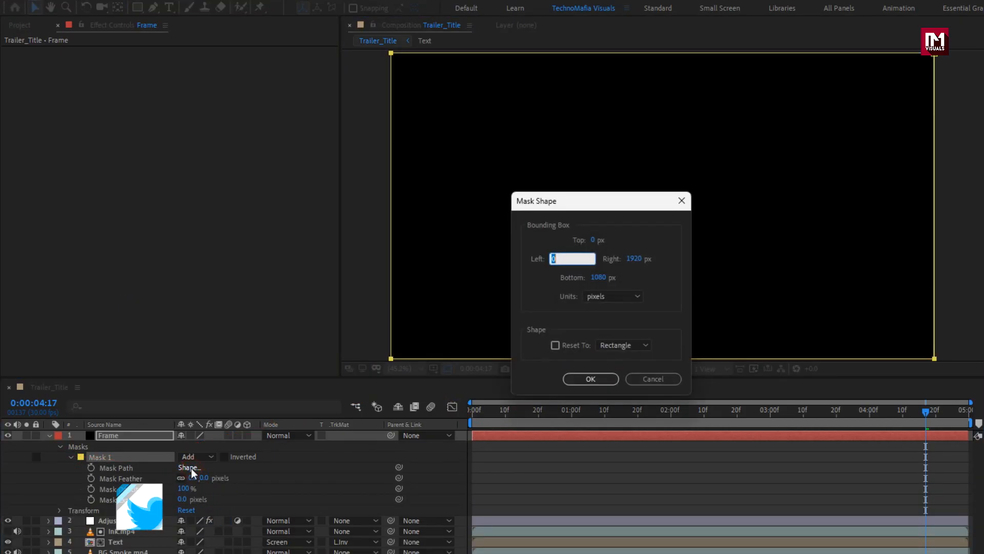
left_click(613, 297)
left_click(618, 346)
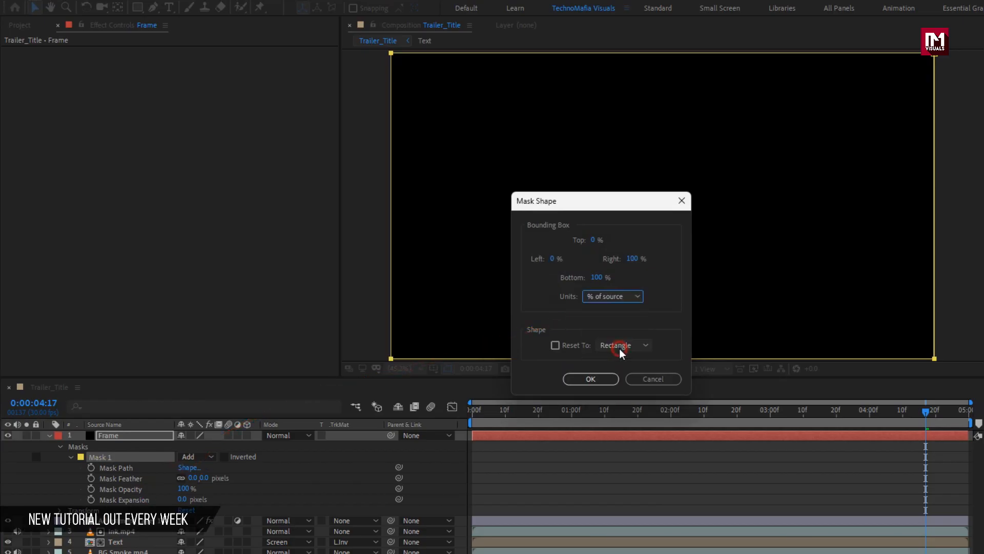
left_click(596, 240)
type("10")
left_click(594, 277)
type("90")
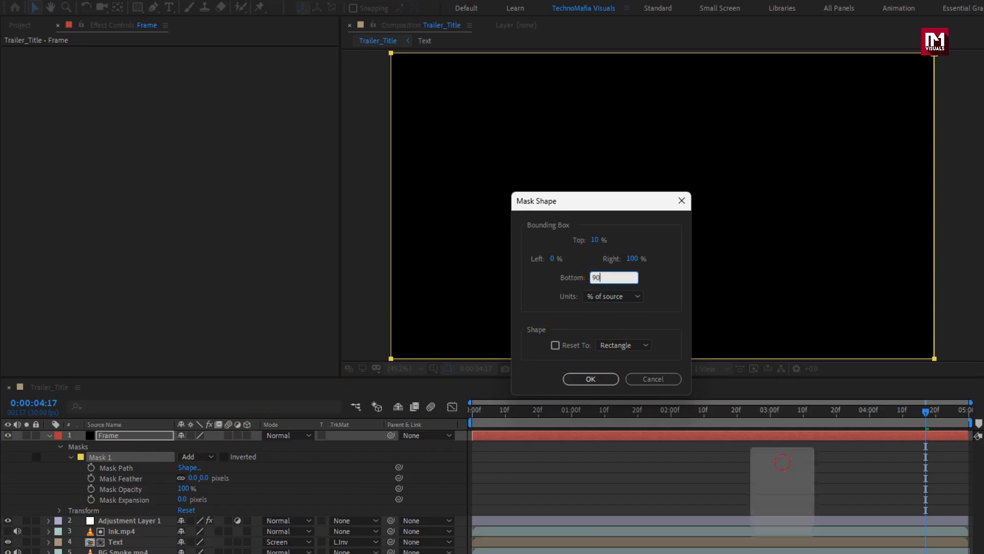
left_click(580, 379)
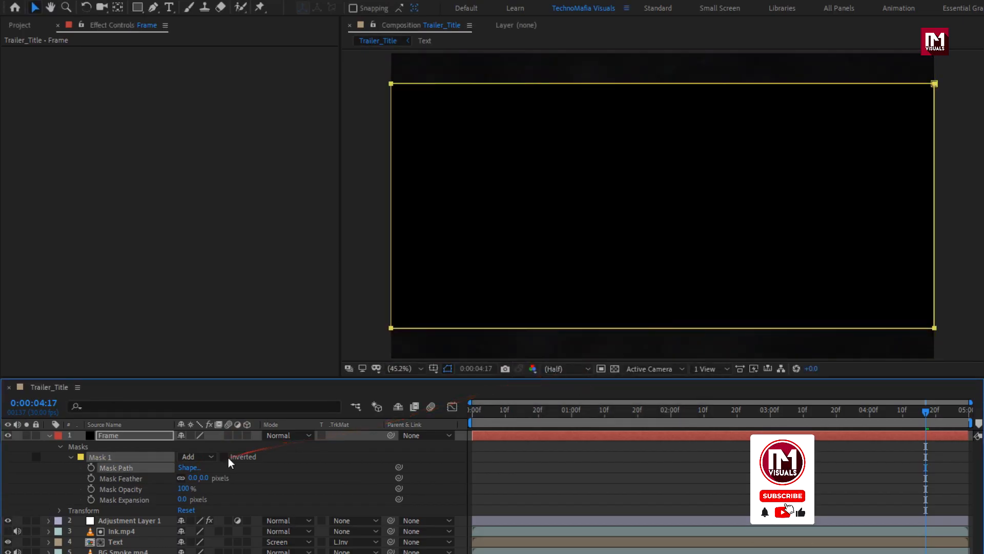
Step: Invert the Frame mask to form cinematic letterbox bars and play the composition from the start
left_click(224, 457)
left_click(48, 435)
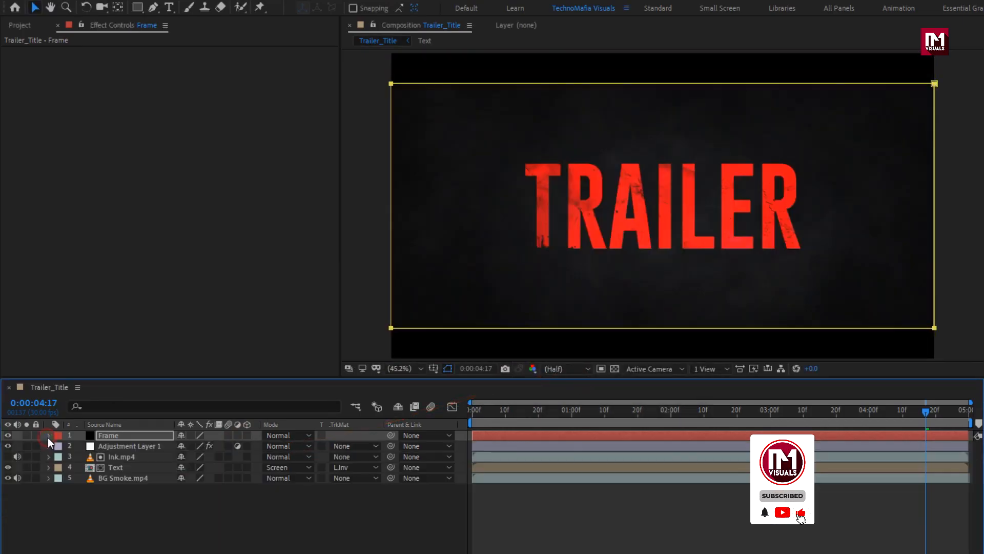
left_click_drag(476, 412, 463, 410)
key("space")
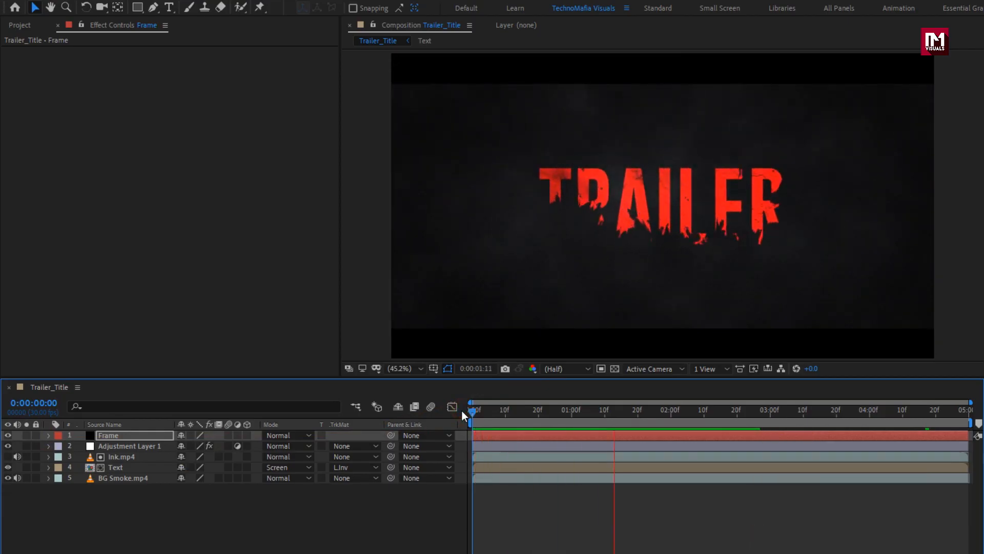